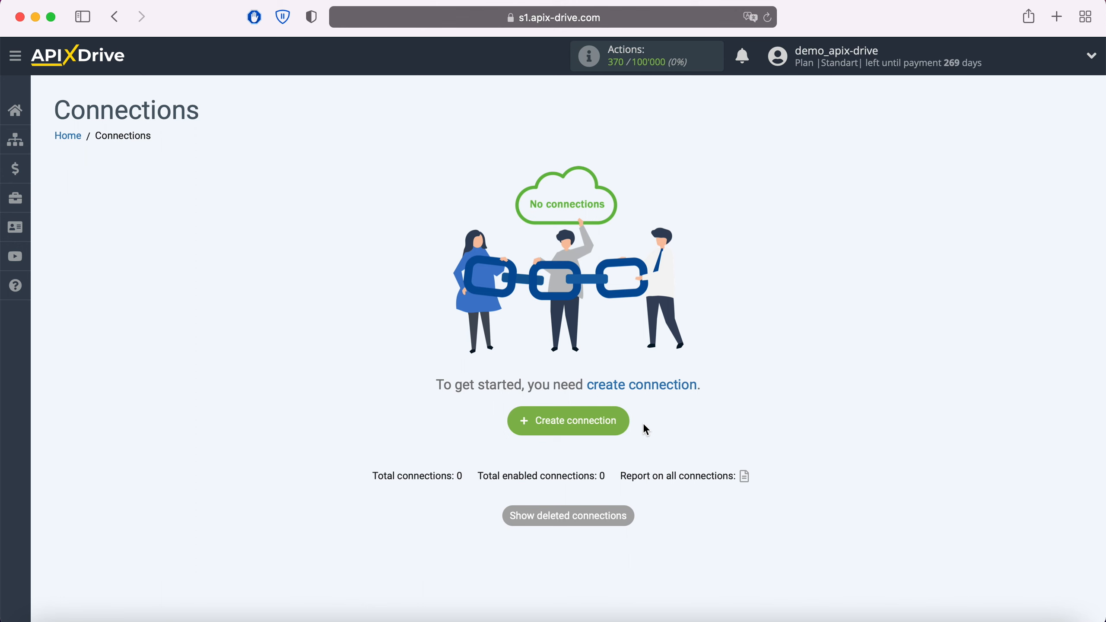
- Create a new connection and set Facebook as its data source system
click(626, 421)
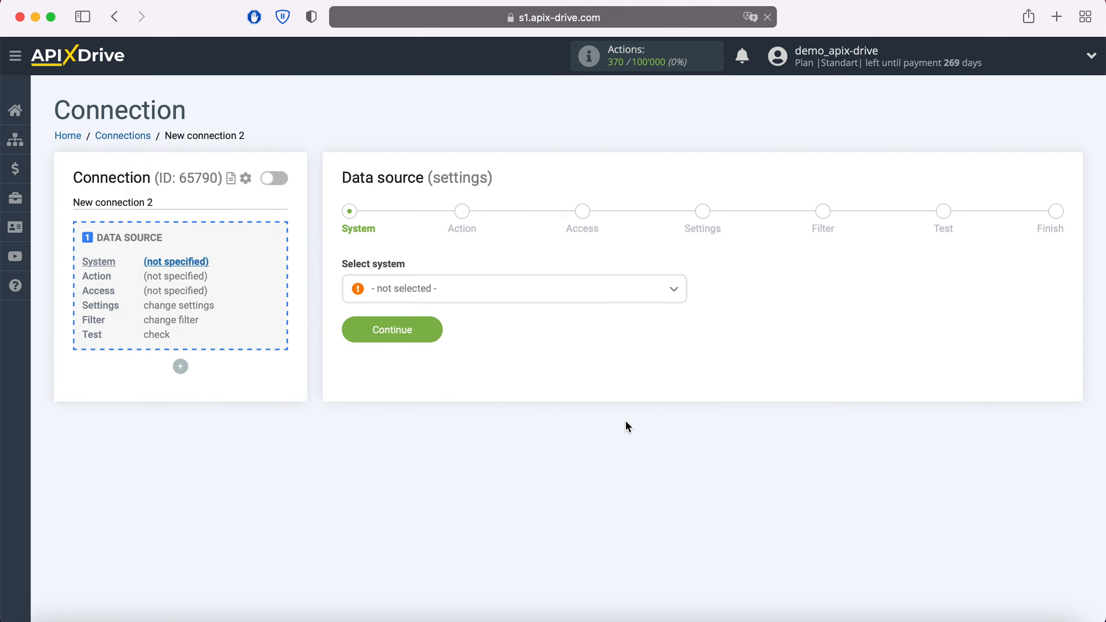
click(532, 292)
scroll(553, 420, down, 10)
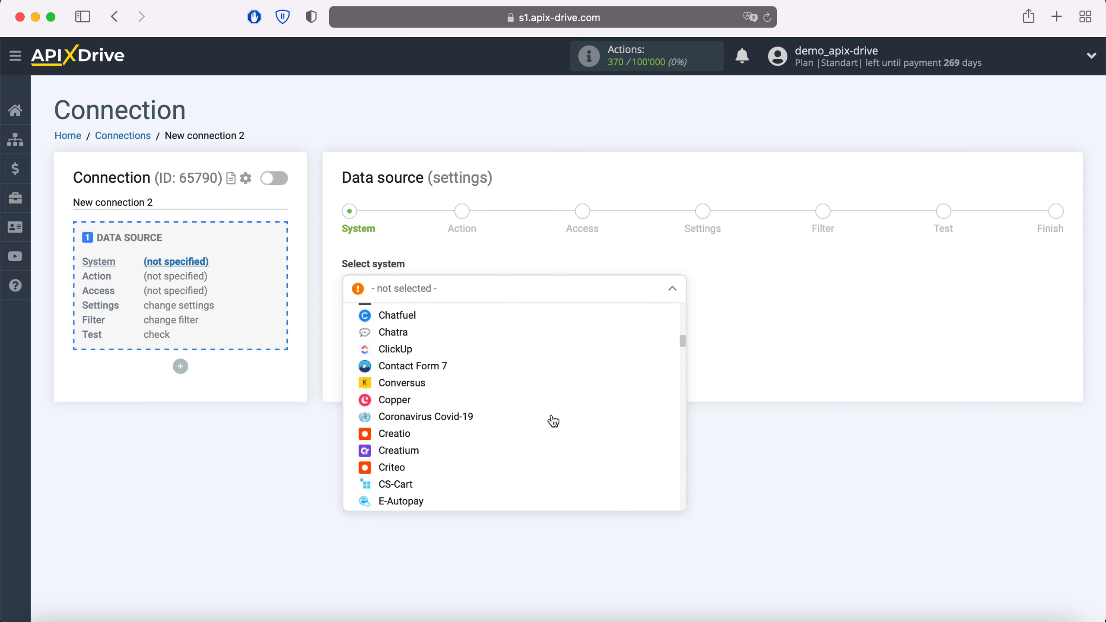
scroll(551, 421, down, 5)
click(409, 379)
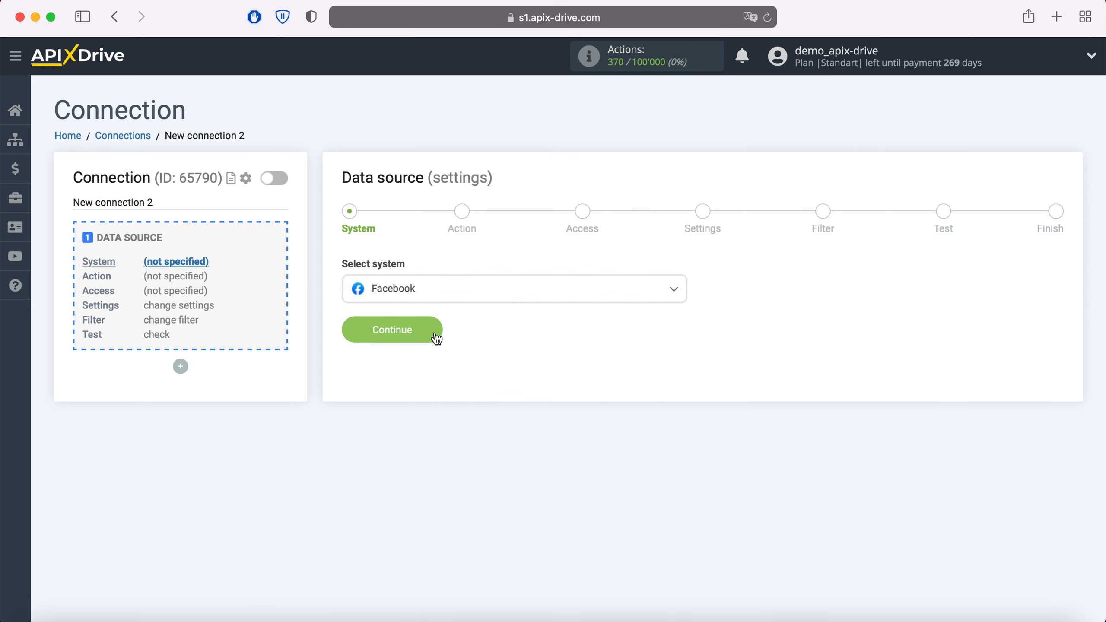
click(436, 339)
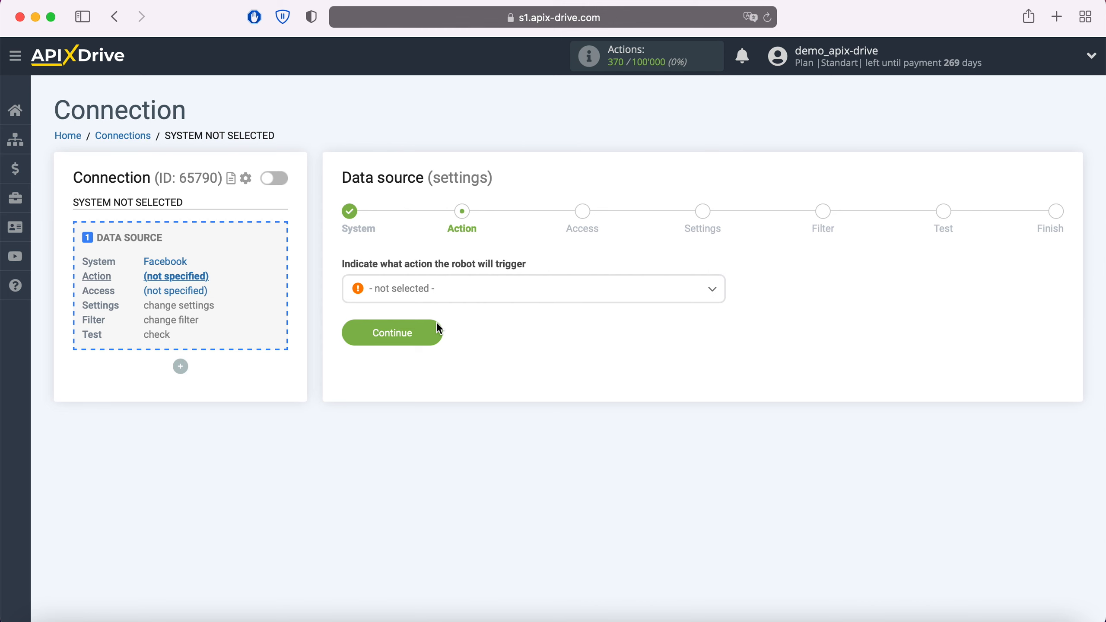
- Set the Facebook source action to Get Leads (new) and continue to the access stage
click(469, 293)
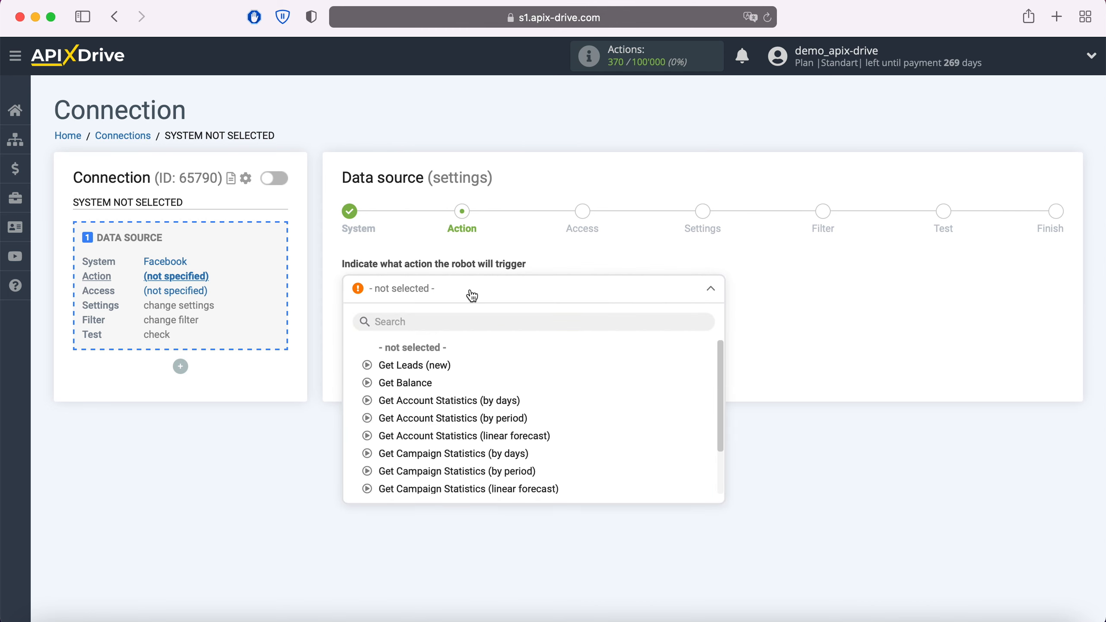
click(444, 370)
click(433, 333)
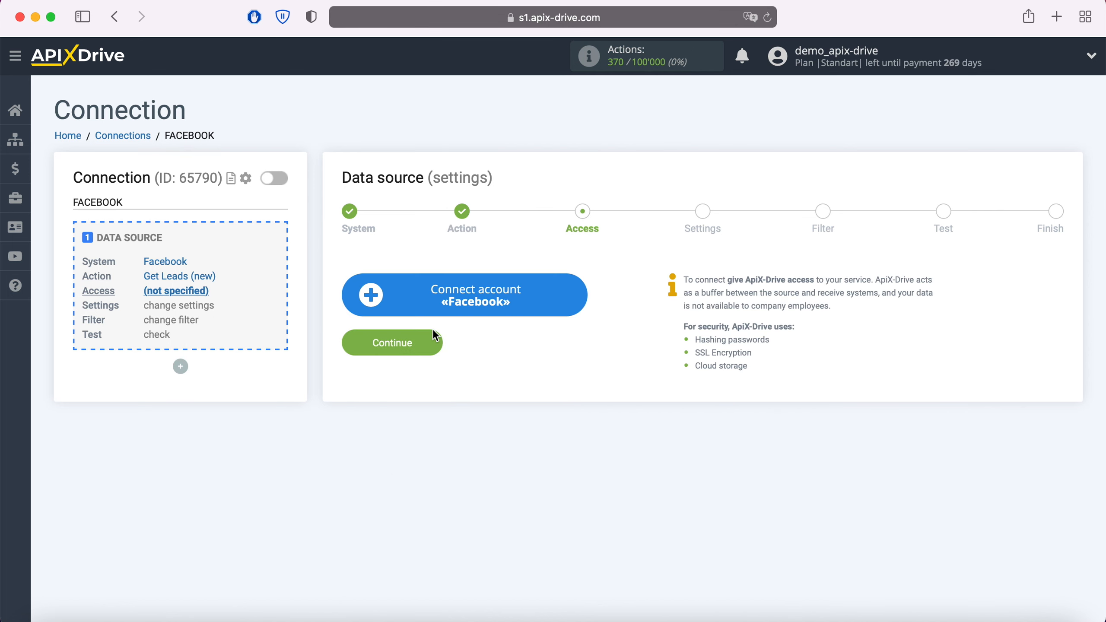
- Start connecting a Facebook account and log in with the saved e-mail and account password
click(582, 300)
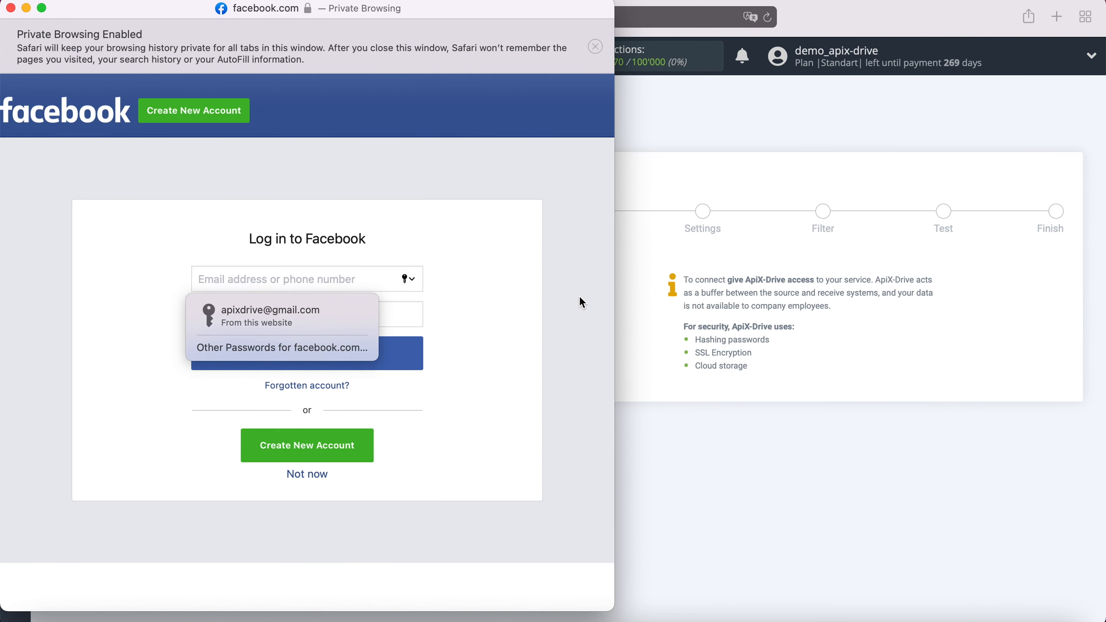
click(347, 309)
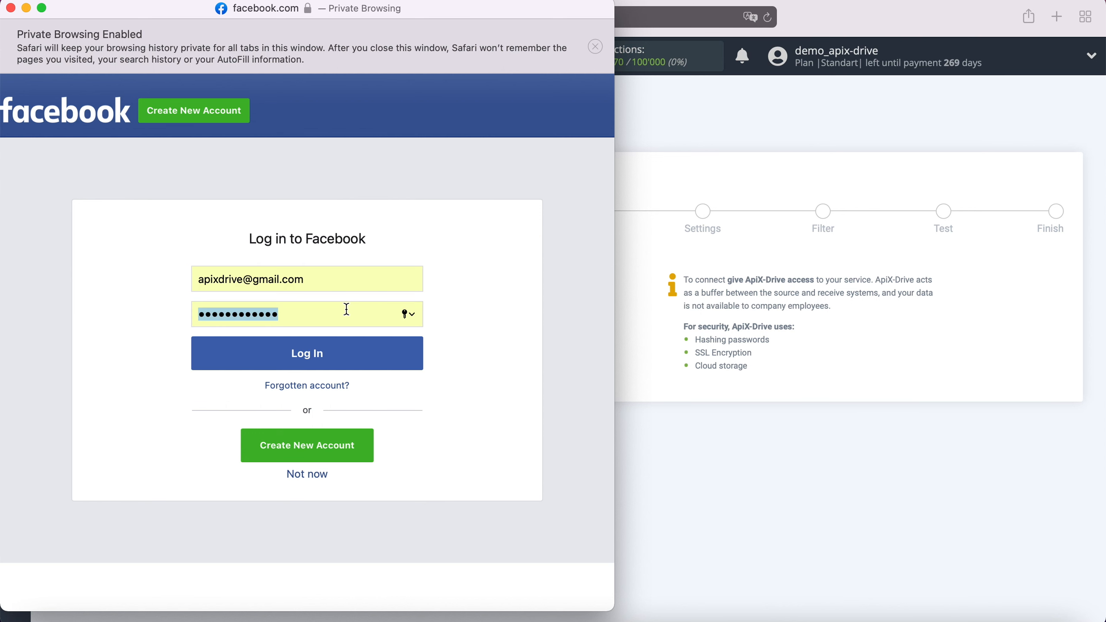
click(377, 353)
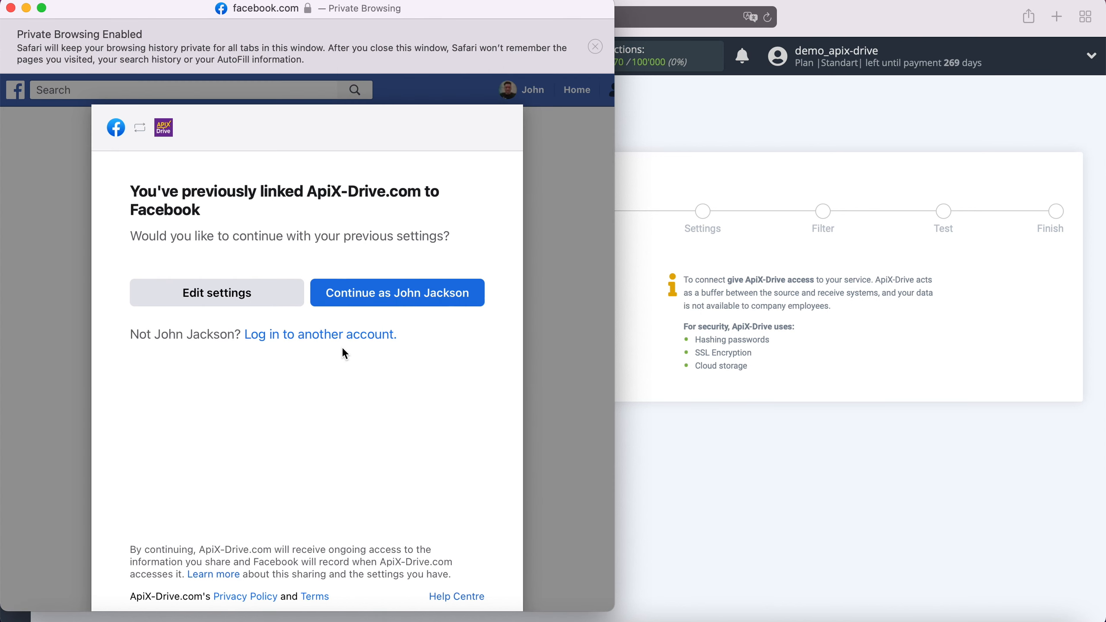
- Edit the Facebook link settings, keeping both pages and all listed permissions granted to ApiX-Drive.com, and finish linking
click(277, 303)
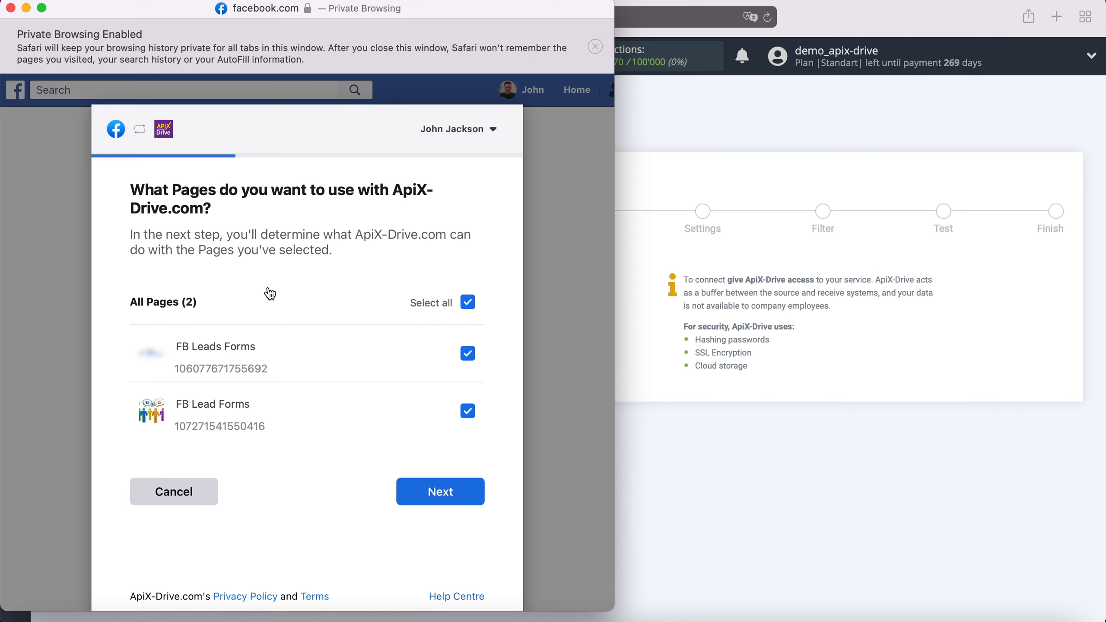
click(472, 494)
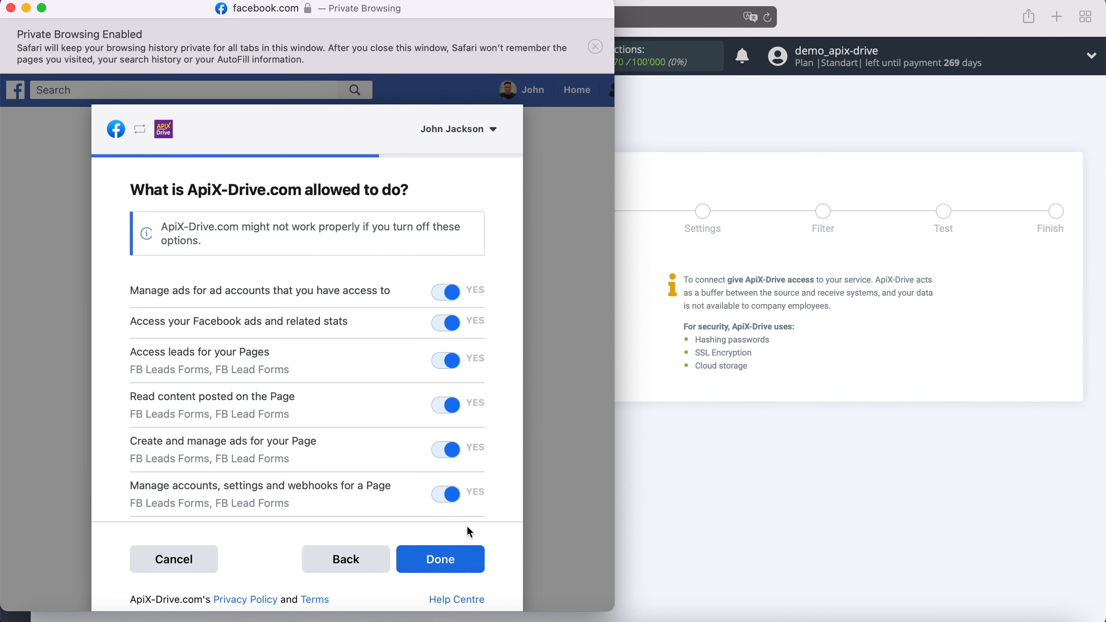
click(466, 560)
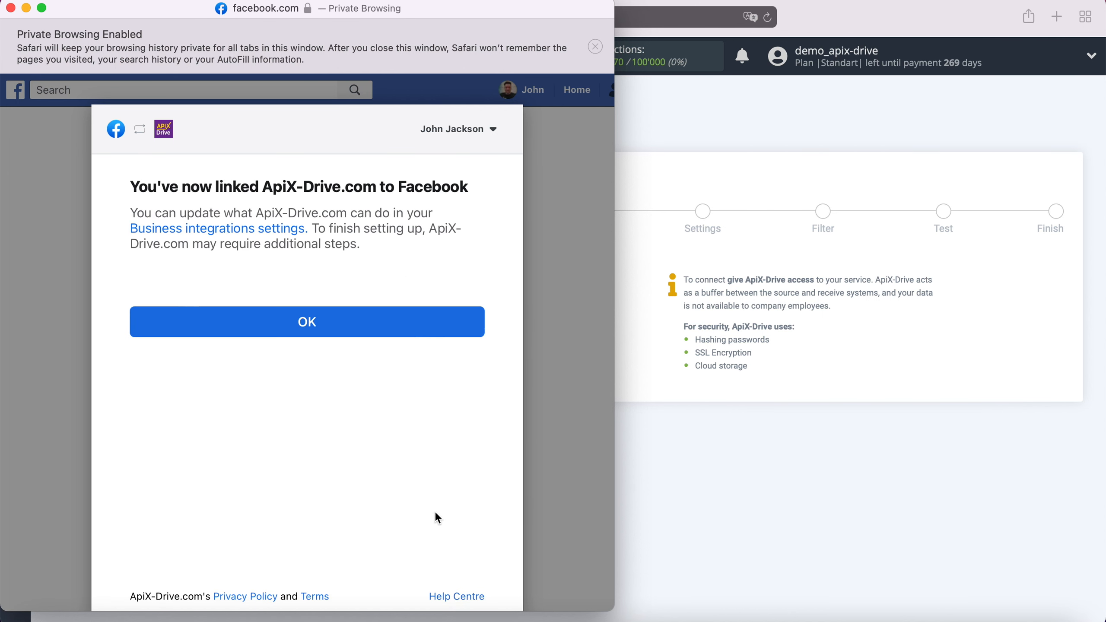
click(307, 322)
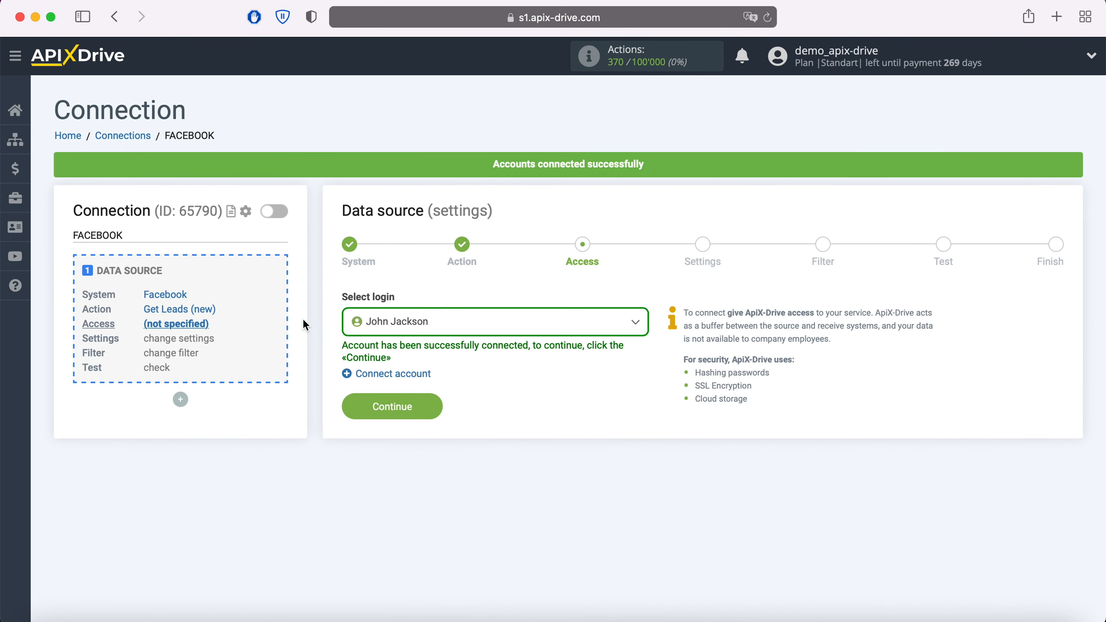
- Choose the connected Facebook account as the data source login and continue to the settings
click(613, 326)
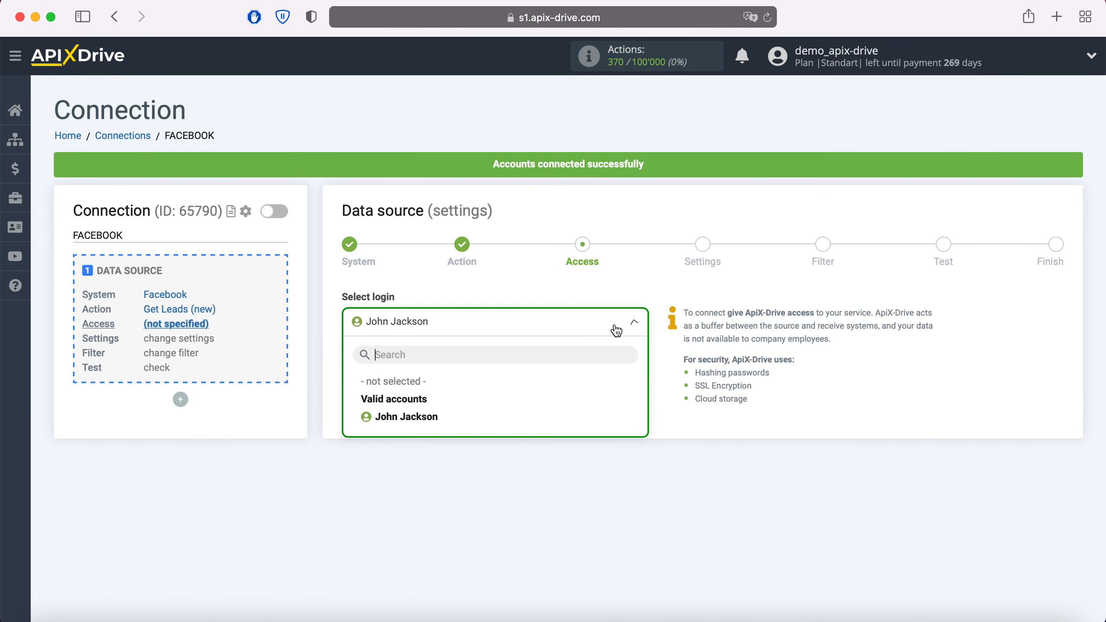
click(425, 416)
click(432, 402)
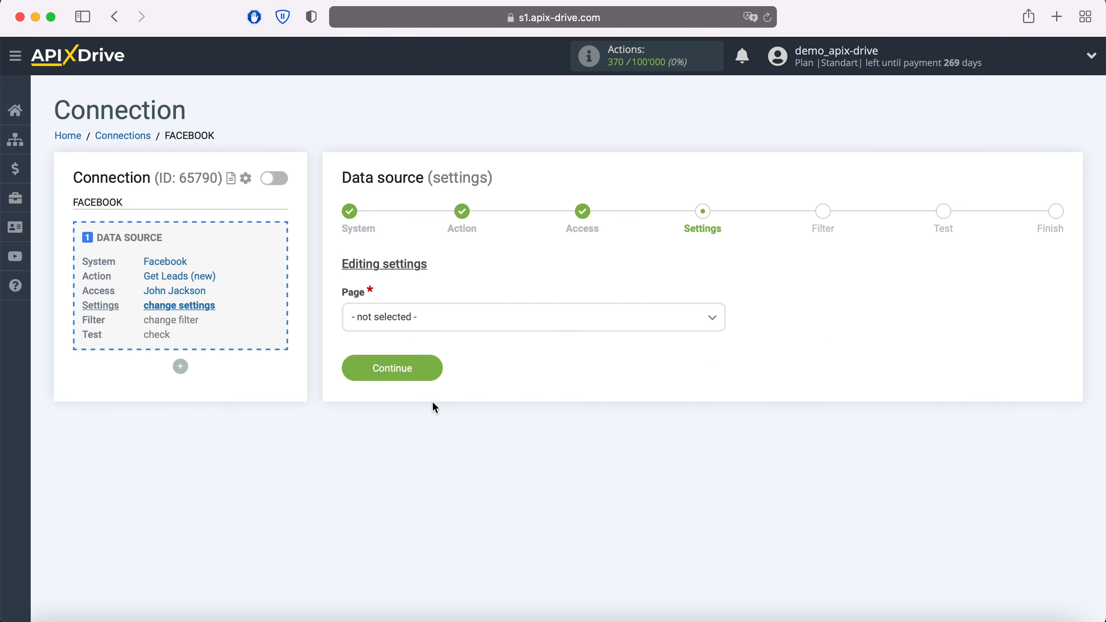
- Set the source page to FB Leads Forms with forms selected individually, and continue to the filter stage
click(429, 323)
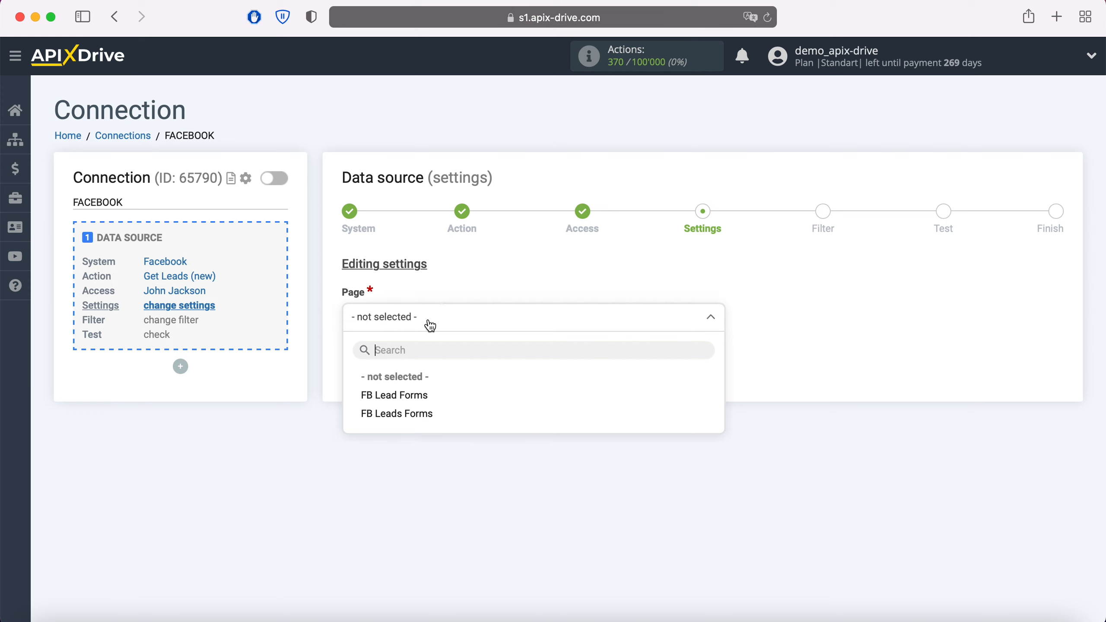
click(416, 415)
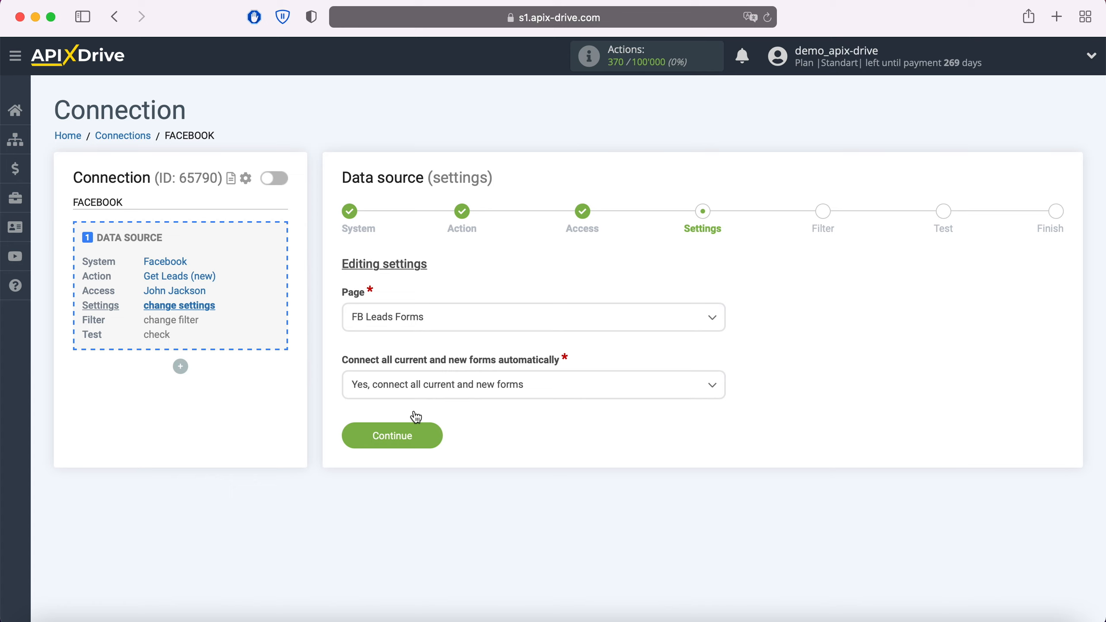
click(540, 393)
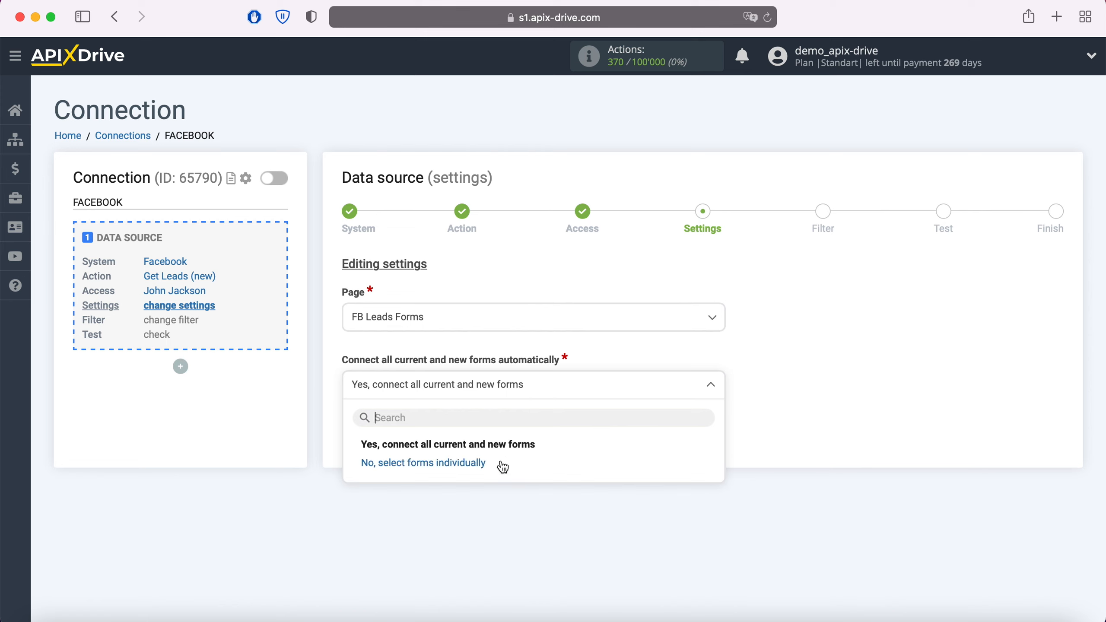
click(503, 467)
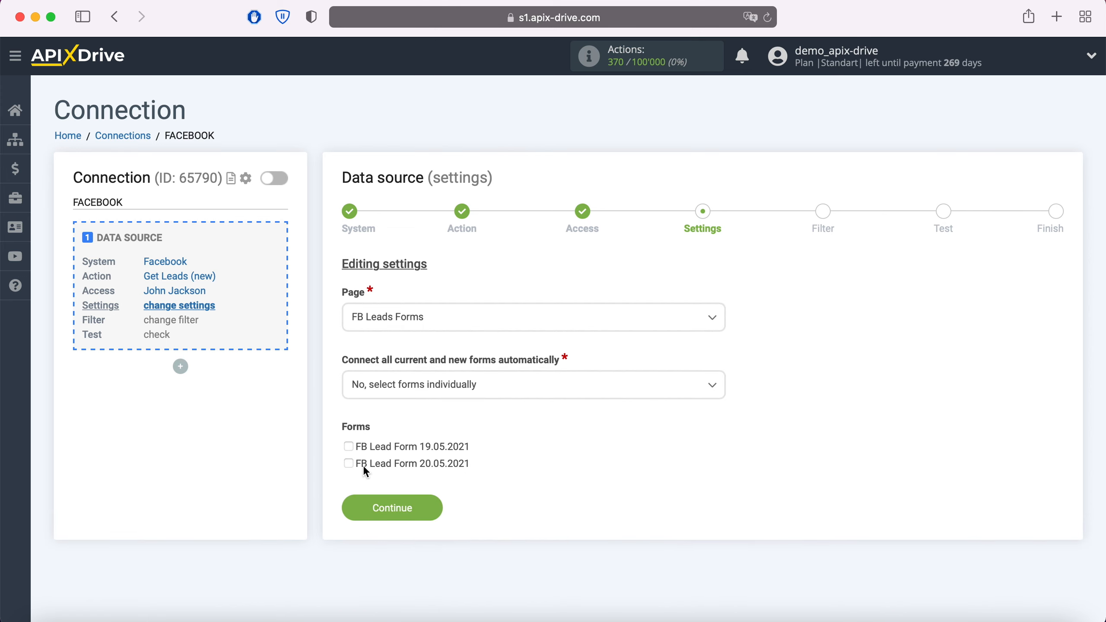
click(429, 508)
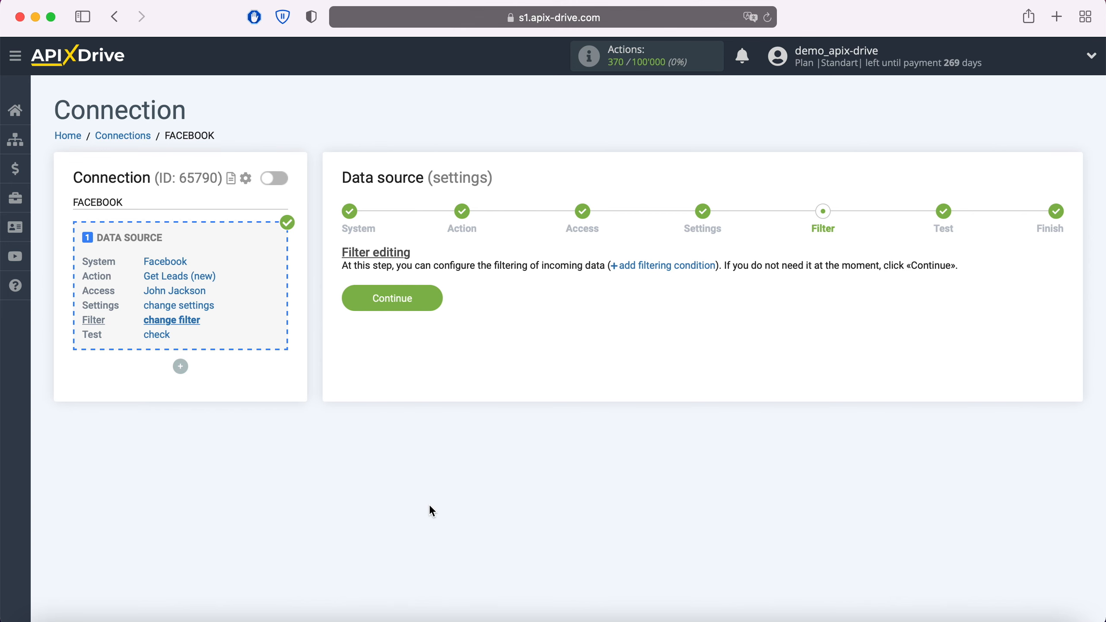
- Skip the filter conditions, review the Facebook test data, and complete the data source setup
click(431, 301)
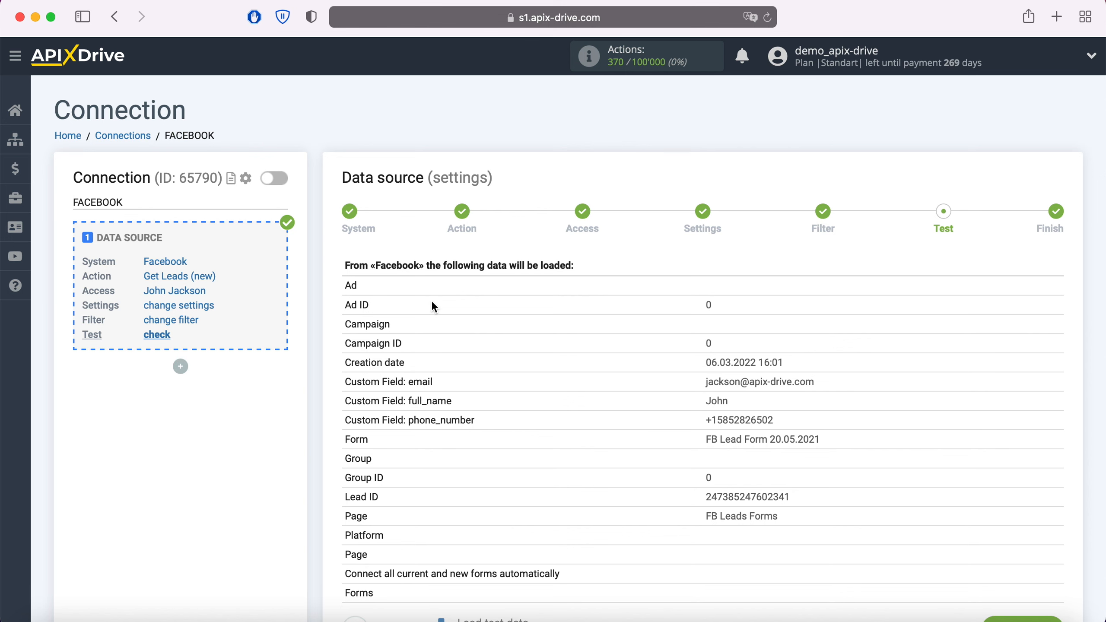
scroll(432, 304, down, 3)
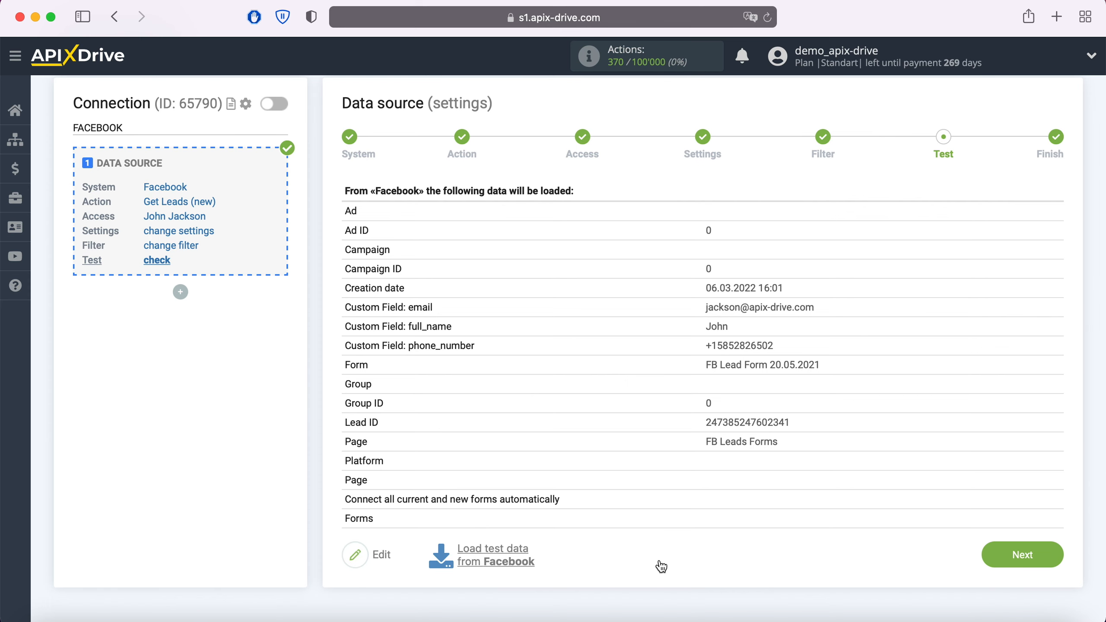
click(1050, 556)
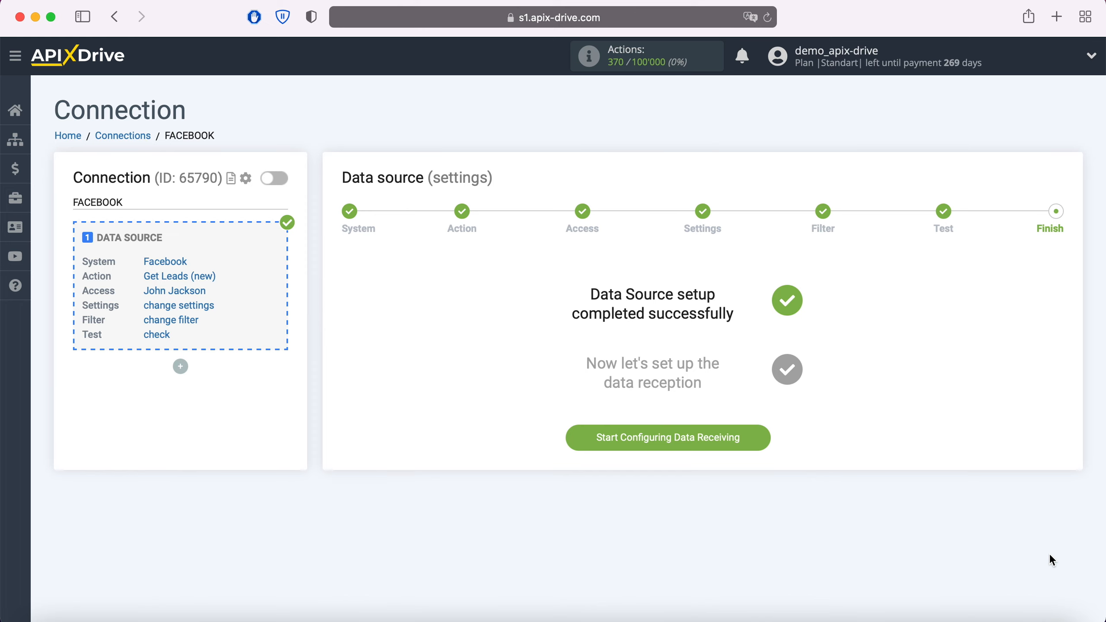
- Start configuring data receiving and set Telegram as the data destination system
click(757, 436)
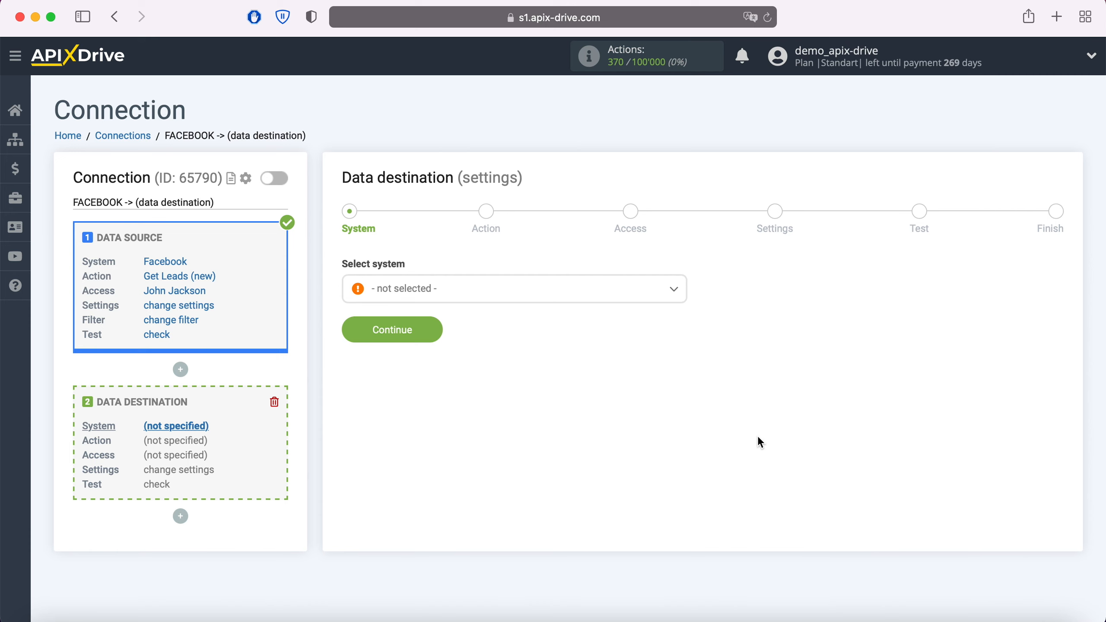
click(573, 288)
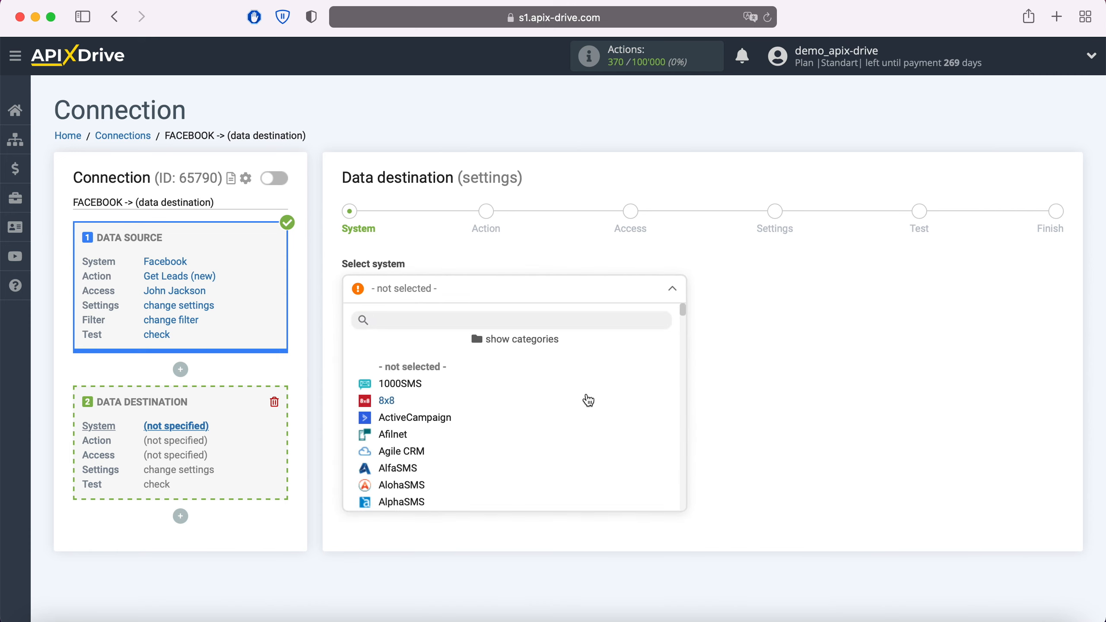
scroll(588, 398, down, 5)
scroll(588, 401, down, 15)
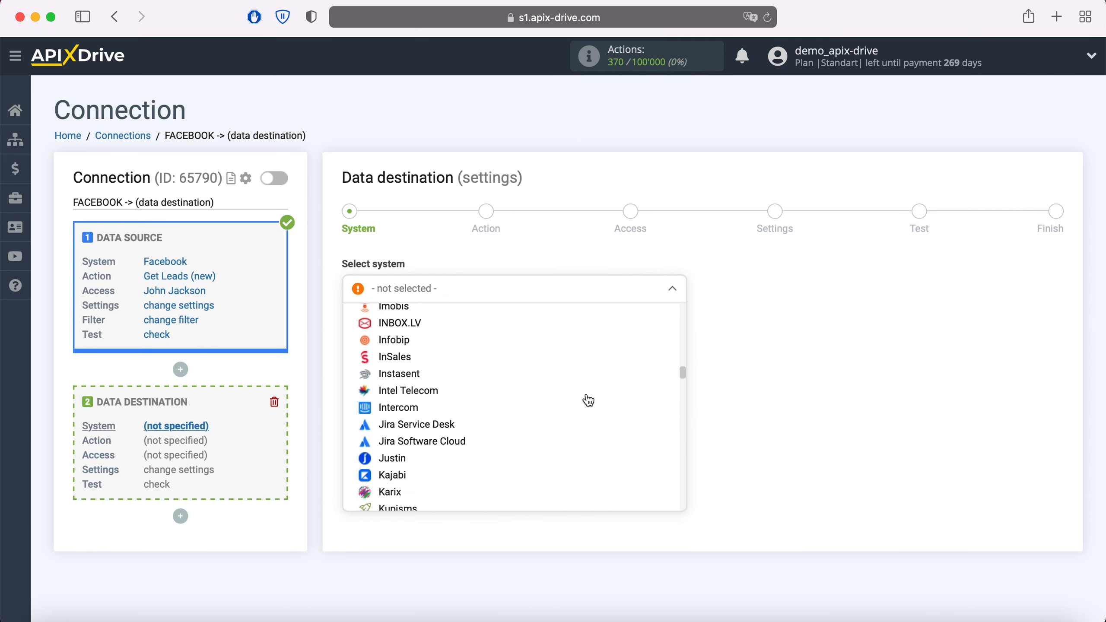
scroll(588, 400, down, 15)
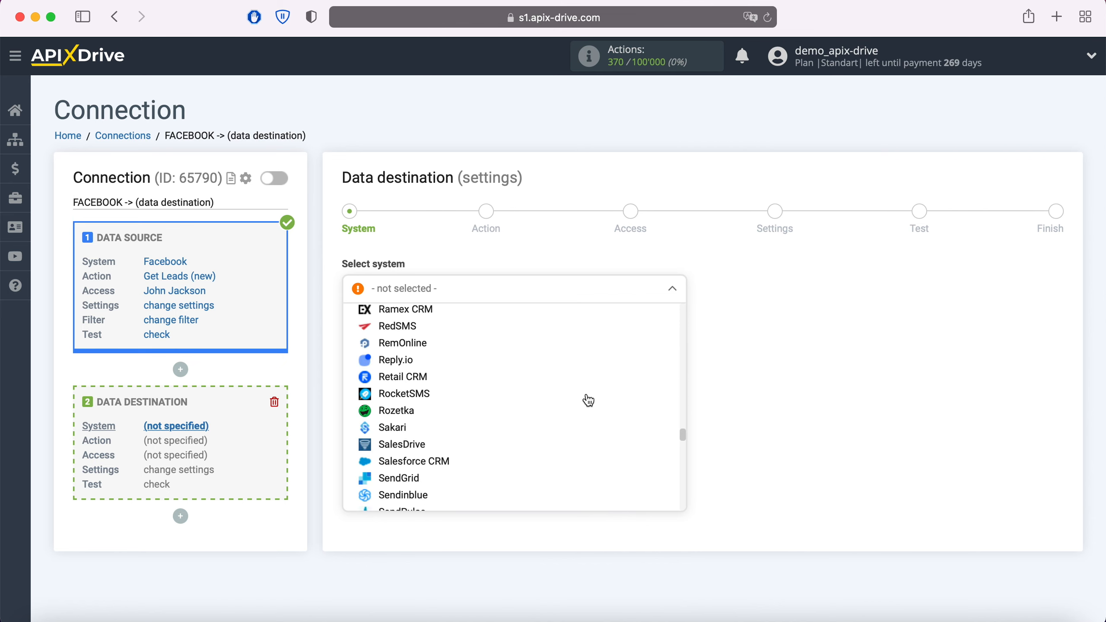
scroll(588, 401, down, 15)
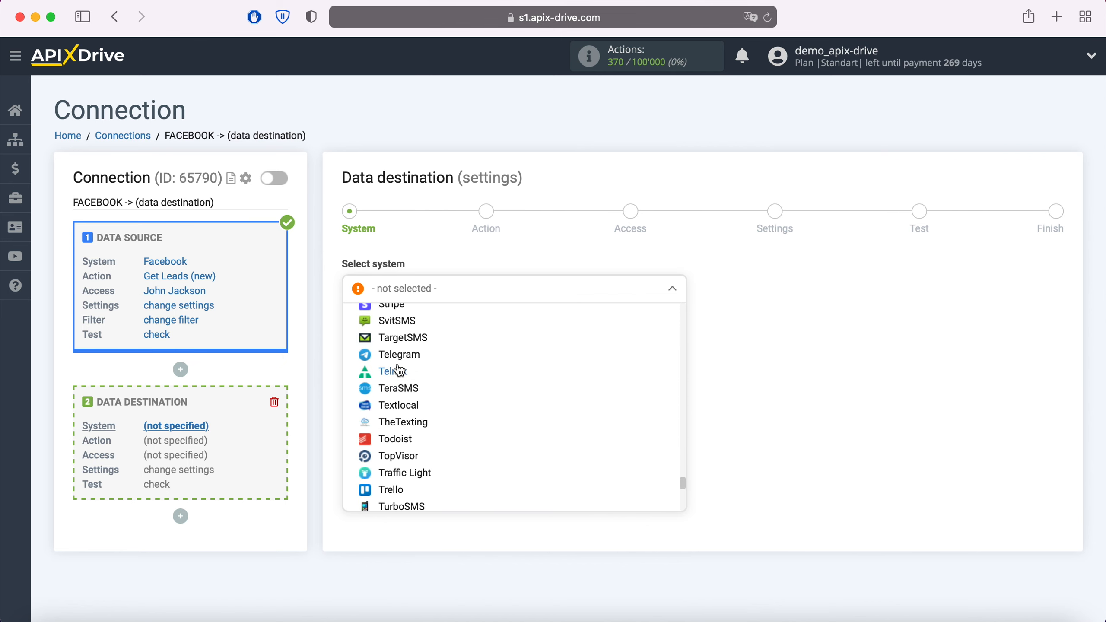
click(571, 354)
click(431, 332)
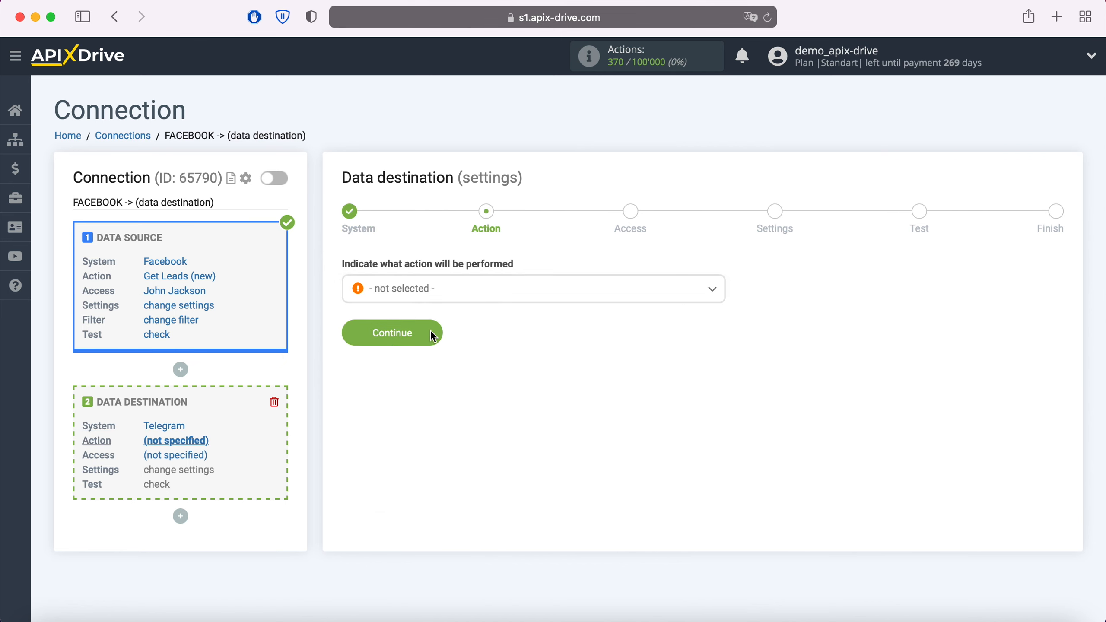
- Set the Telegram destination action to Send Message and continue to the access stage
click(469, 293)
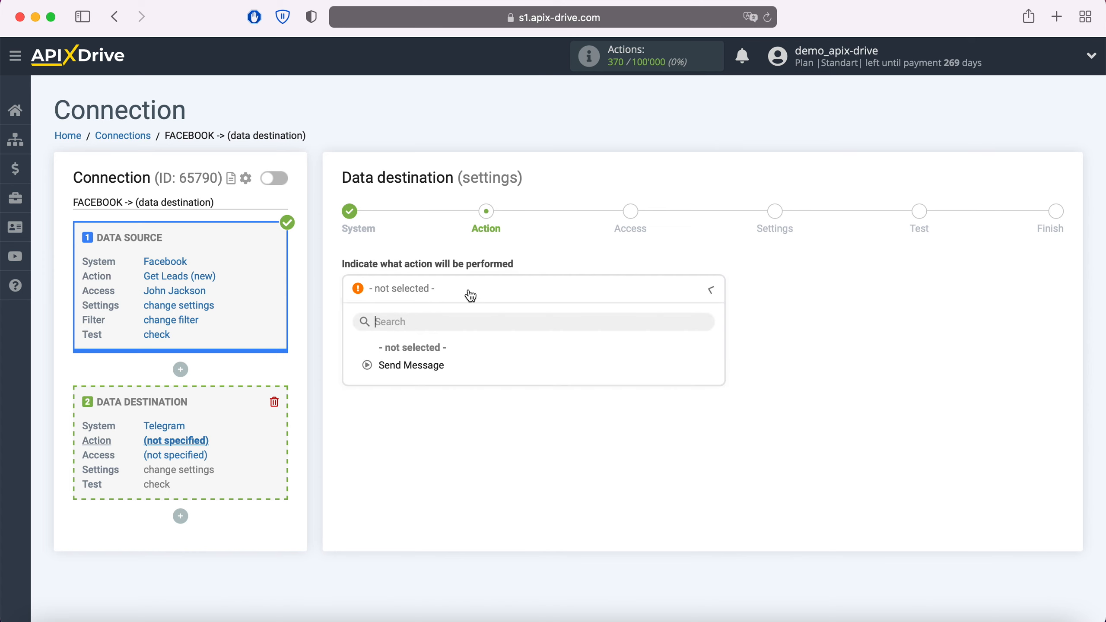
click(430, 366)
click(432, 342)
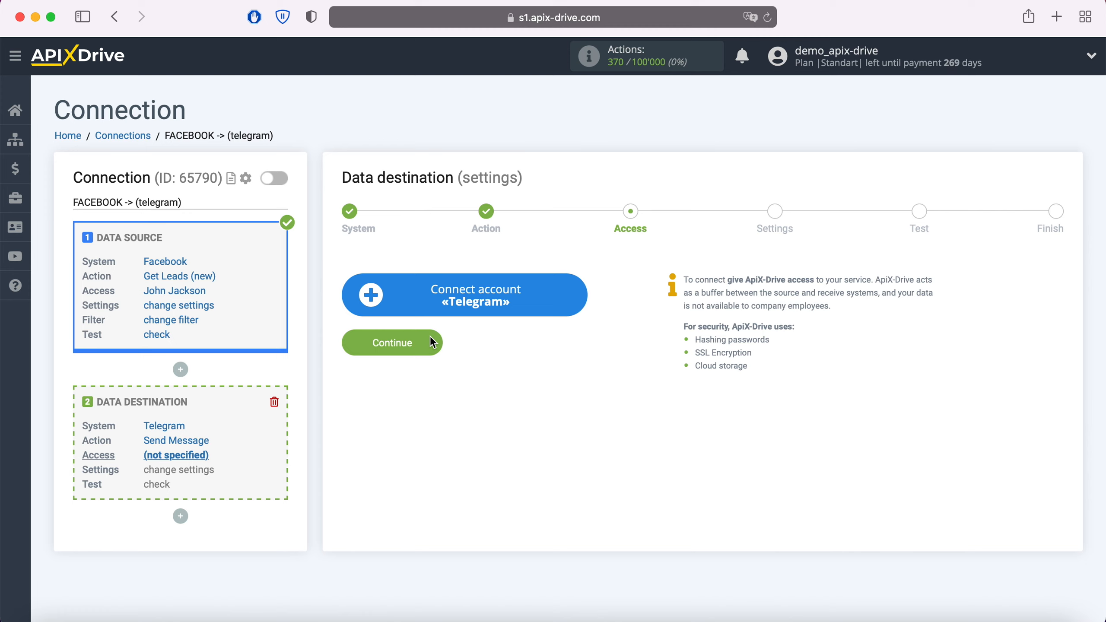
- Start connecting a Telegram account and save the integration under its default name
click(579, 300)
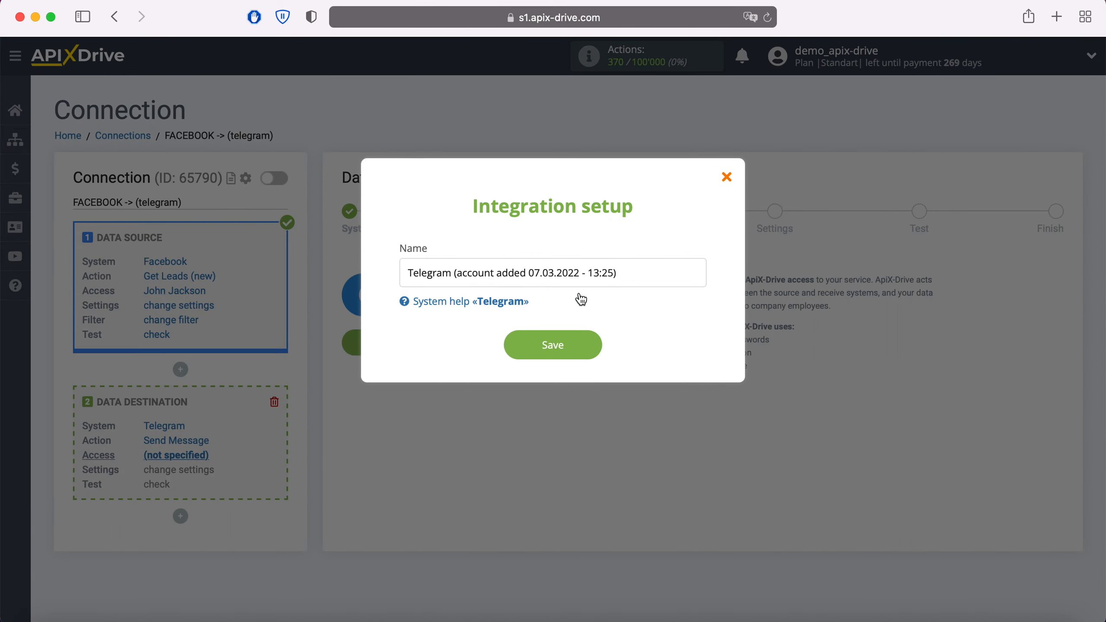
drag(609, 274, 404, 264)
click(591, 345)
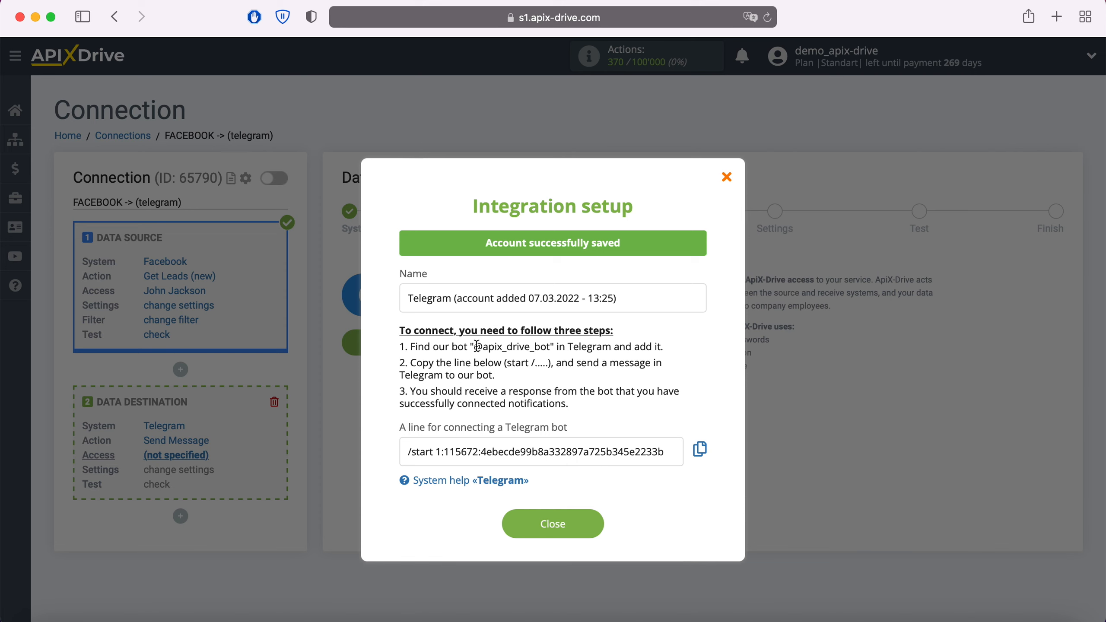
drag(475, 347, 550, 349)
right_click(521, 348)
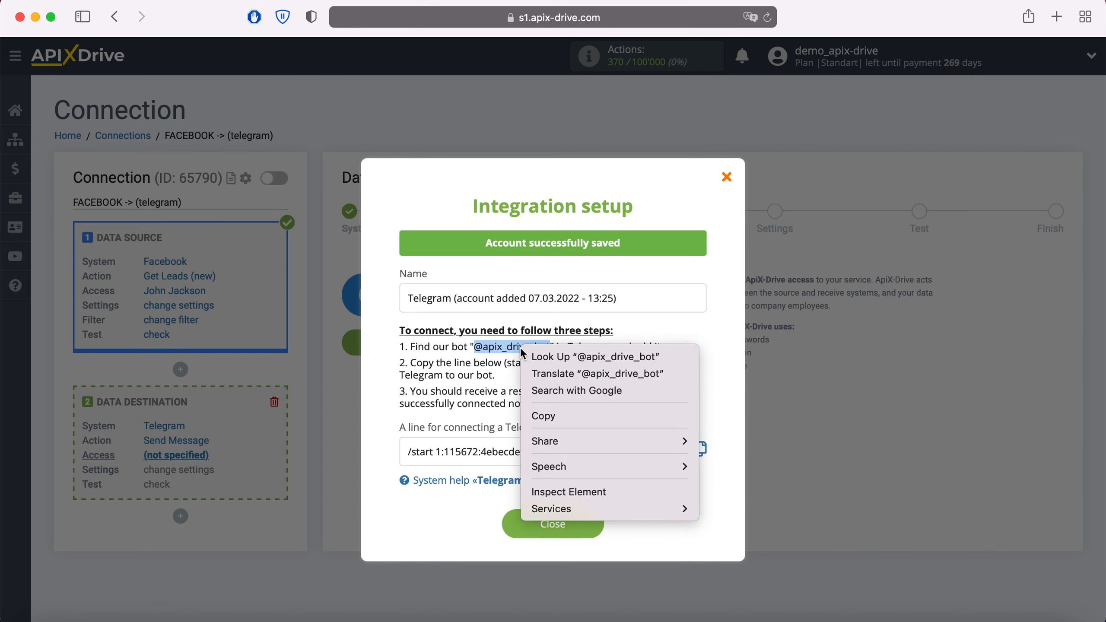
click(558, 415)
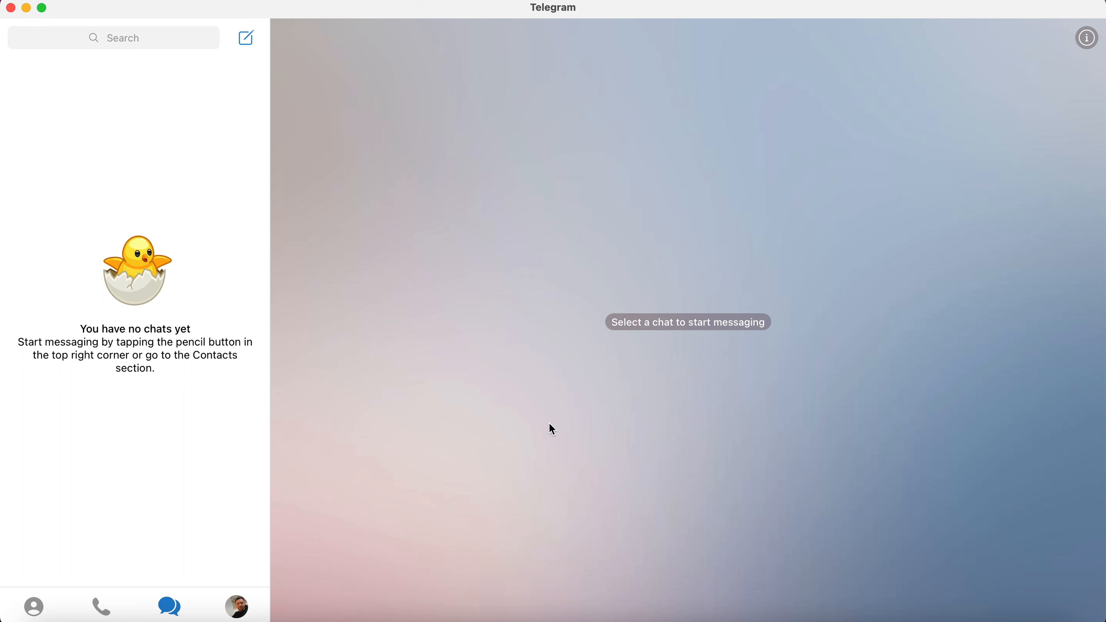
- Switch to Telegram, search for the copied bot username and start a chat with the ApiX-Drive |Notifications| bot
click(89, 38)
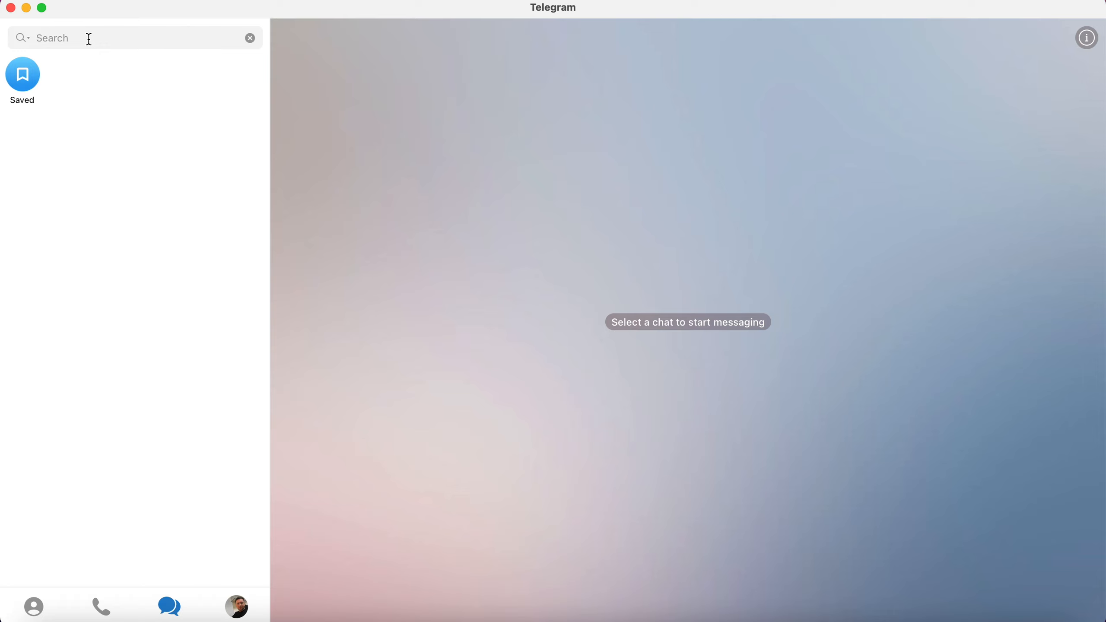
right_click(89, 38)
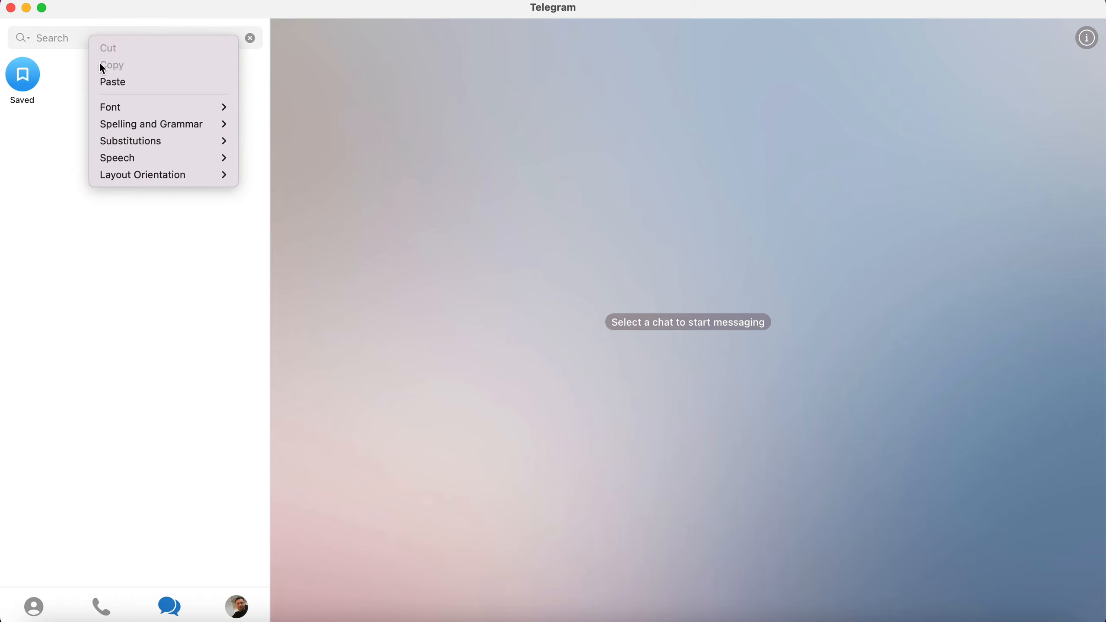
click(113, 81)
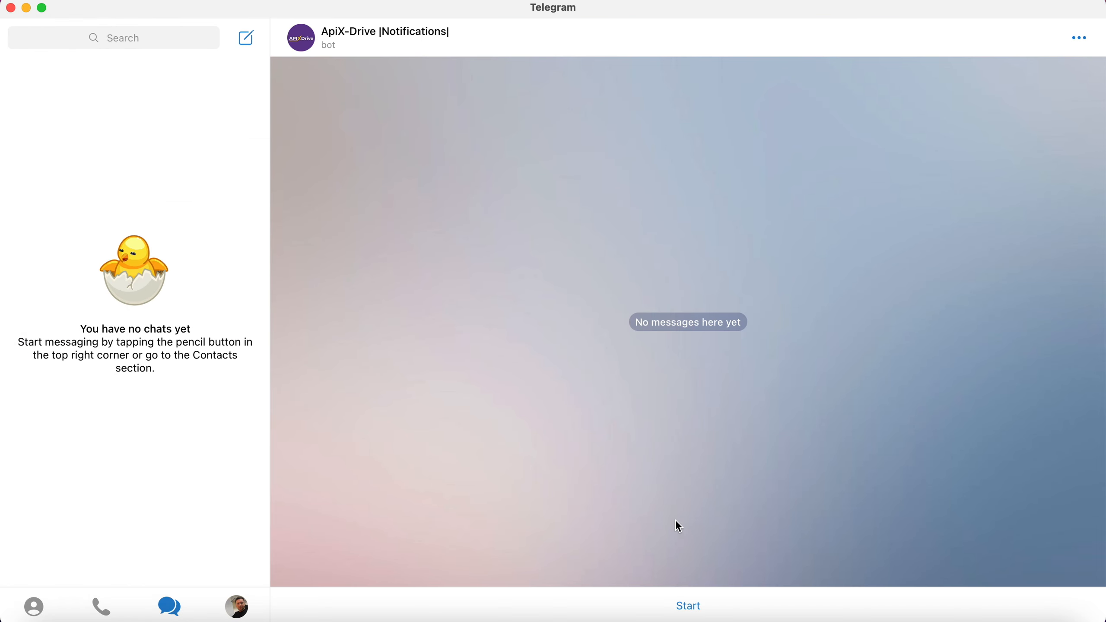
click(682, 605)
- Return to the ApiX-Drive integration setup in the browser and copy the line for connecting a Telegram bot
key(super+Tab)
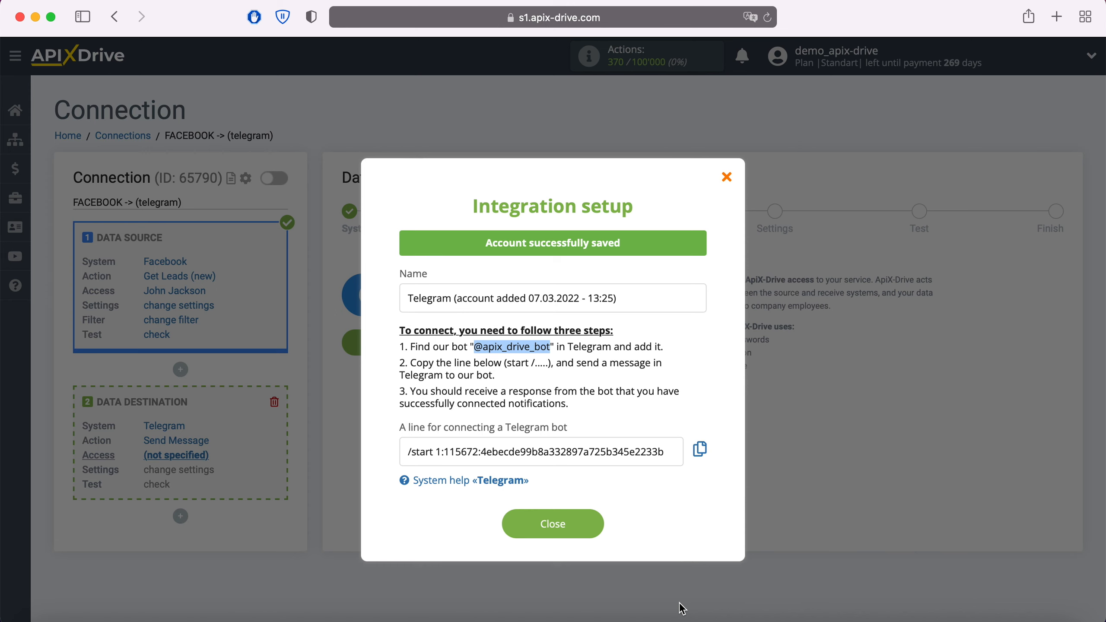
drag(665, 454, 403, 455)
right_click(425, 454)
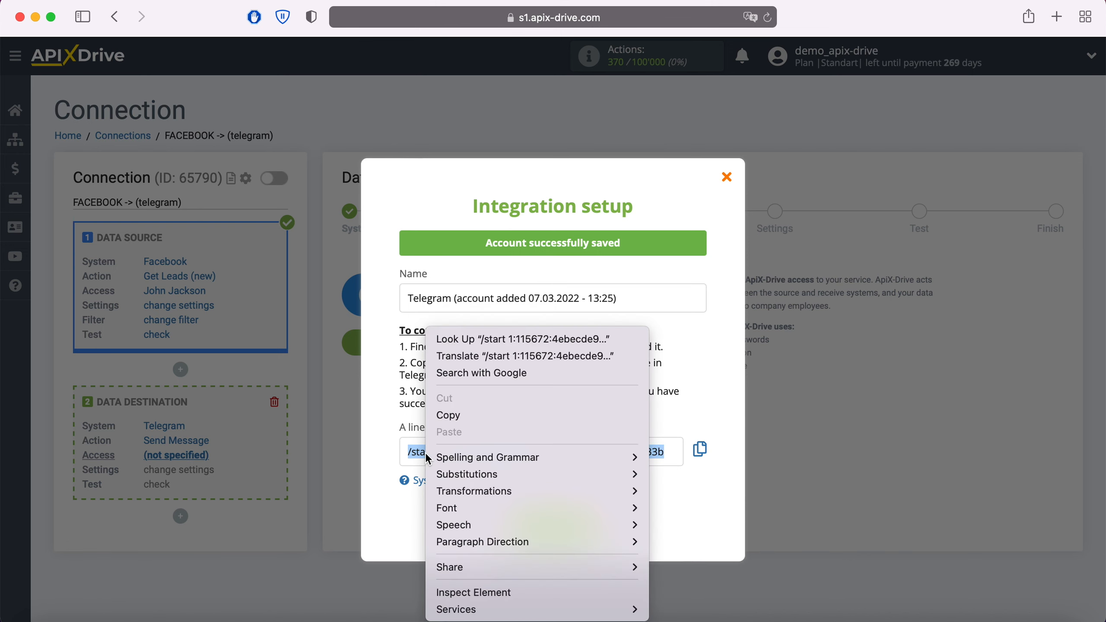
click(456, 415)
- Switch to Telegram and send the copied bot connection line, including its access token, to the ApiX-Drive bot
key(super+Tab)
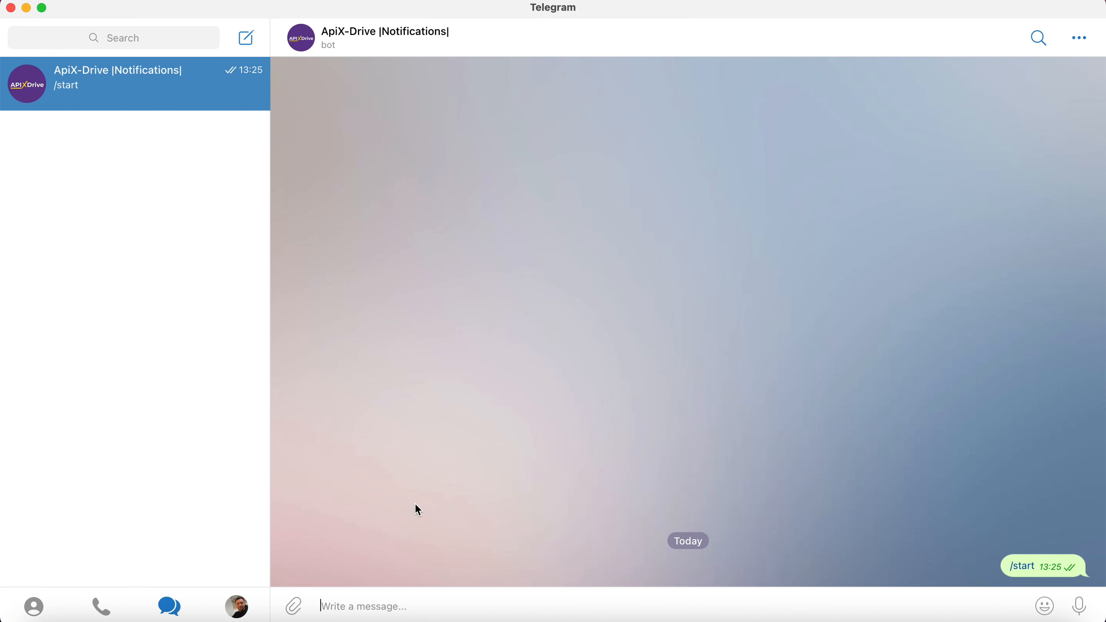
right_click(344, 603)
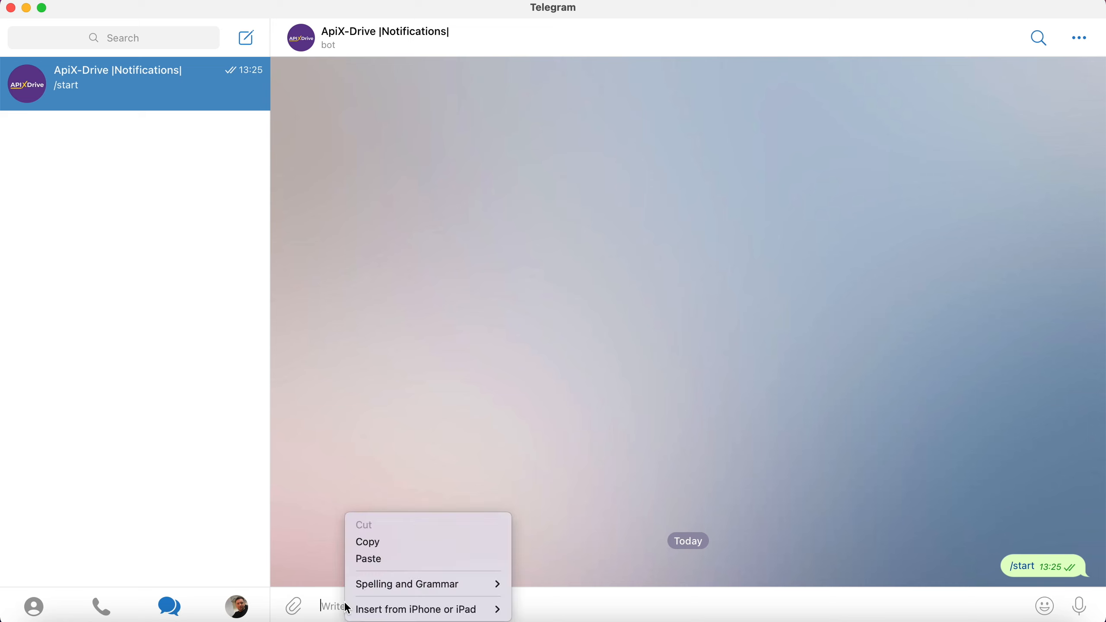
click(374, 559)
click(1085, 607)
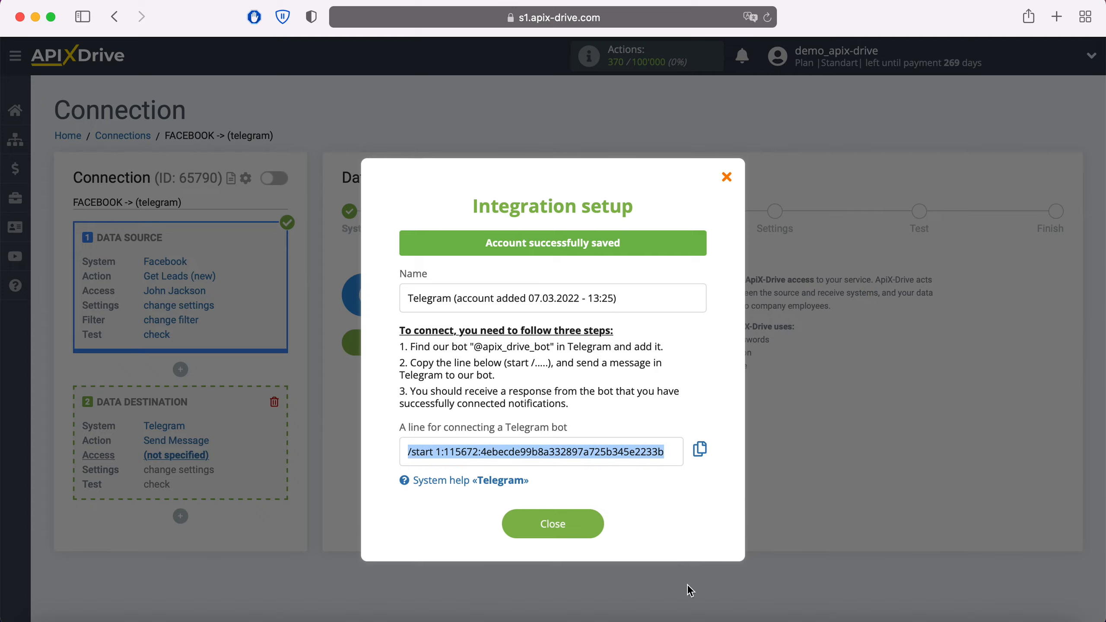
- Return to ApiX-Drive, close the integration setup and continue with the newly added Telegram account selected as the login
click(597, 524)
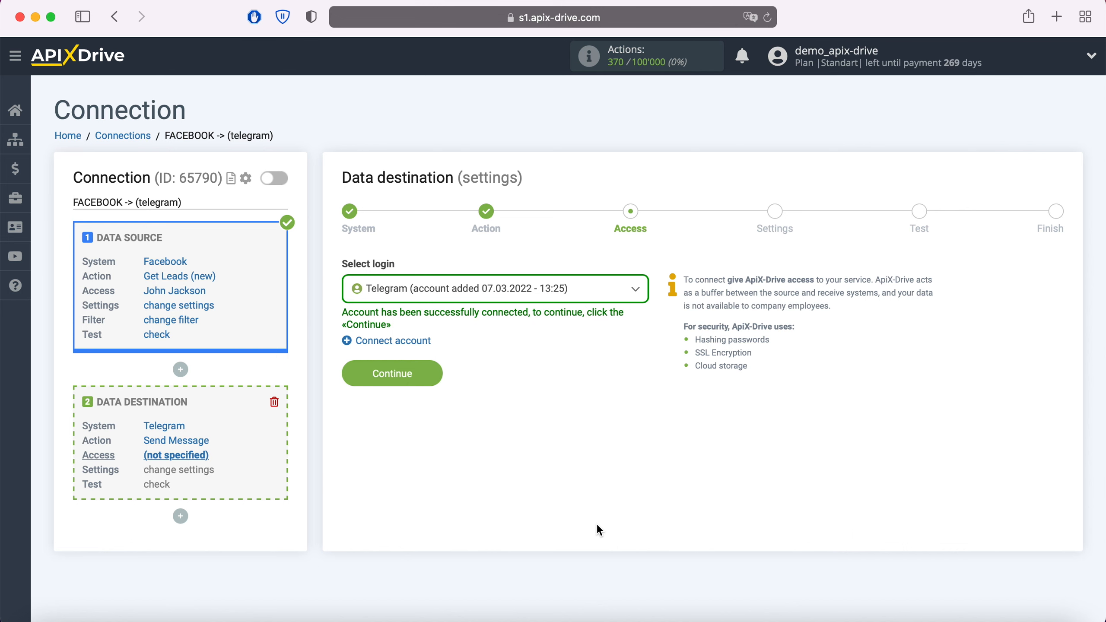
click(631, 303)
click(554, 385)
click(428, 378)
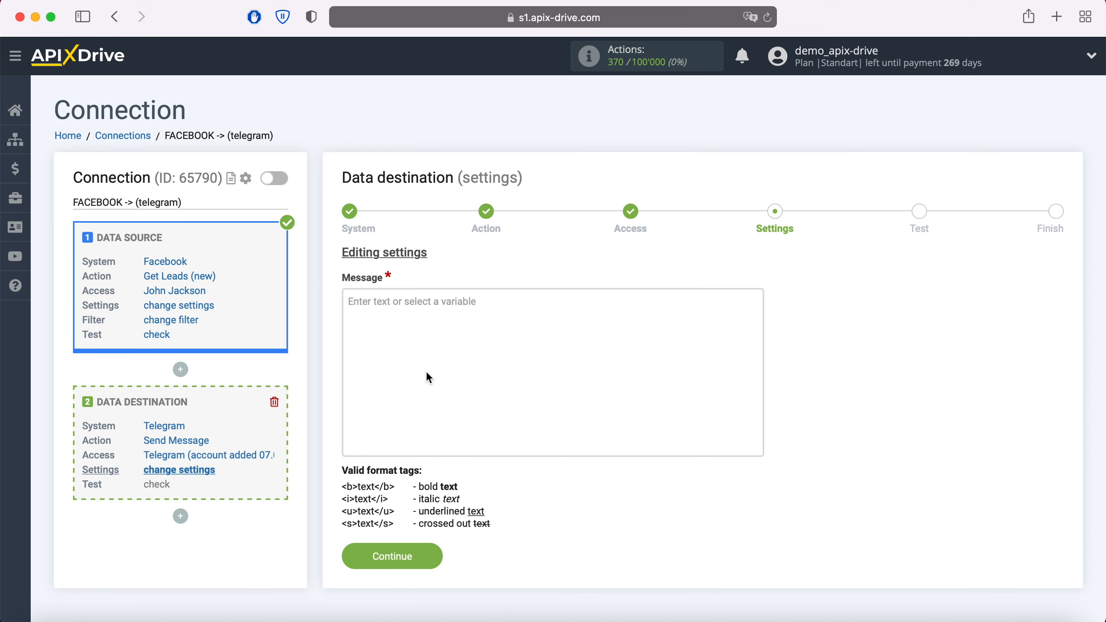
- Begin the Telegram message with the text "New Lead from Facebook" followed by the Facebook Creation date variable
click(391, 308)
scroll(389, 308, down, 5)
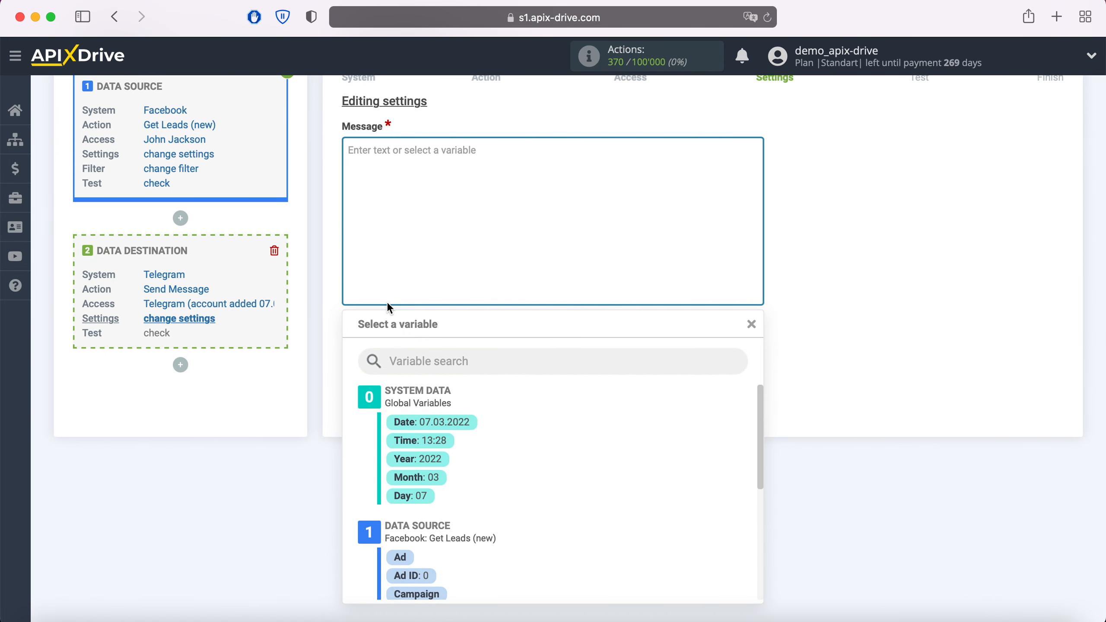
scroll(647, 457, down, 5)
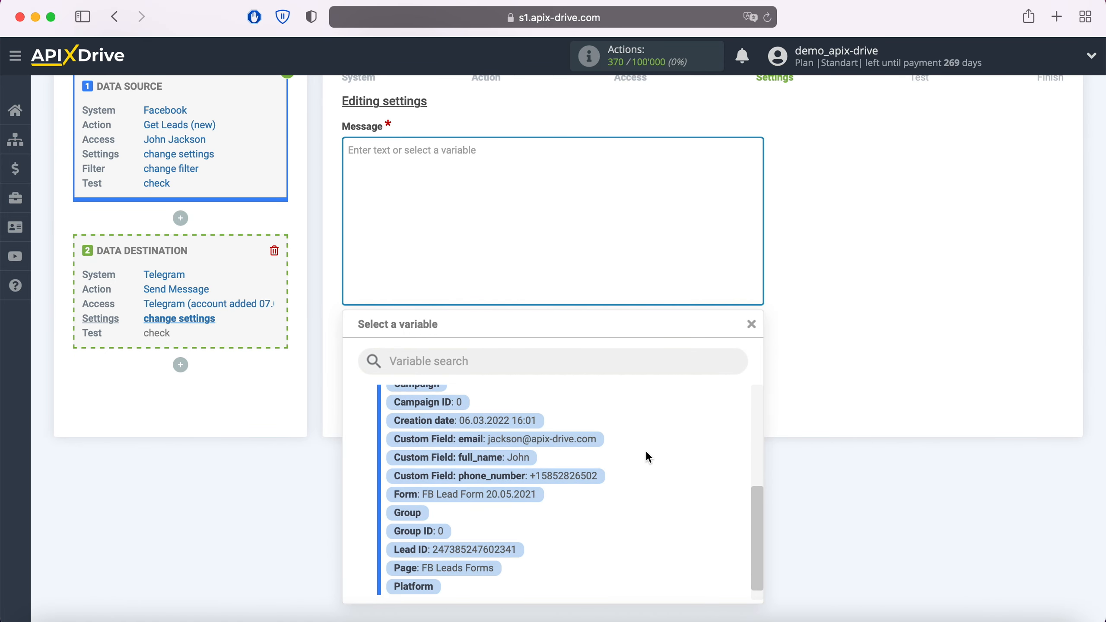
click(508, 421)
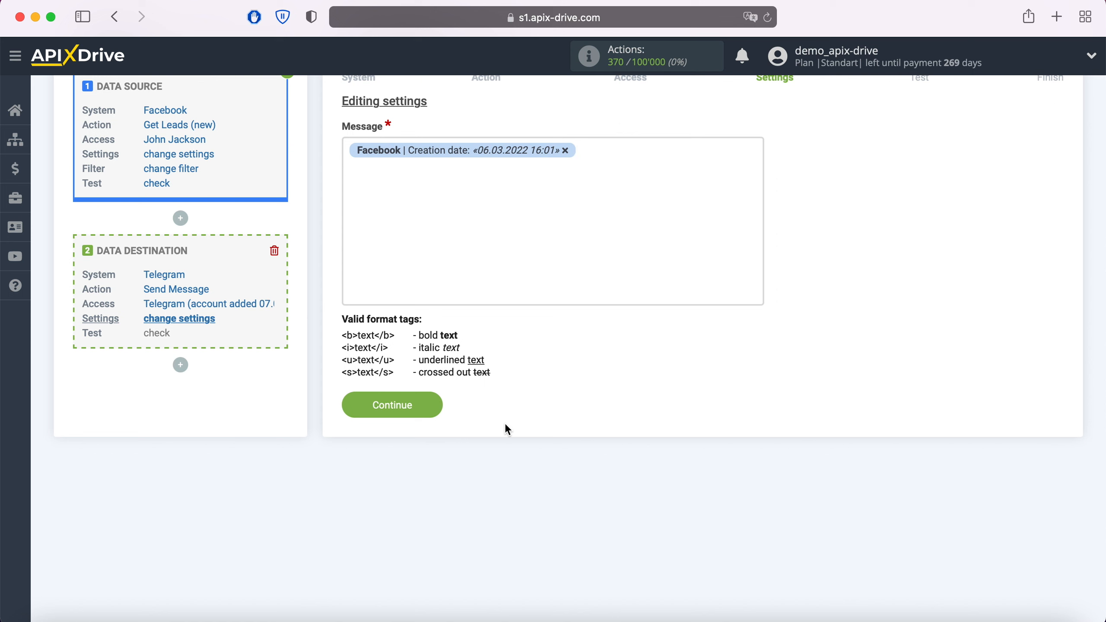
click(347, 151)
text(New )
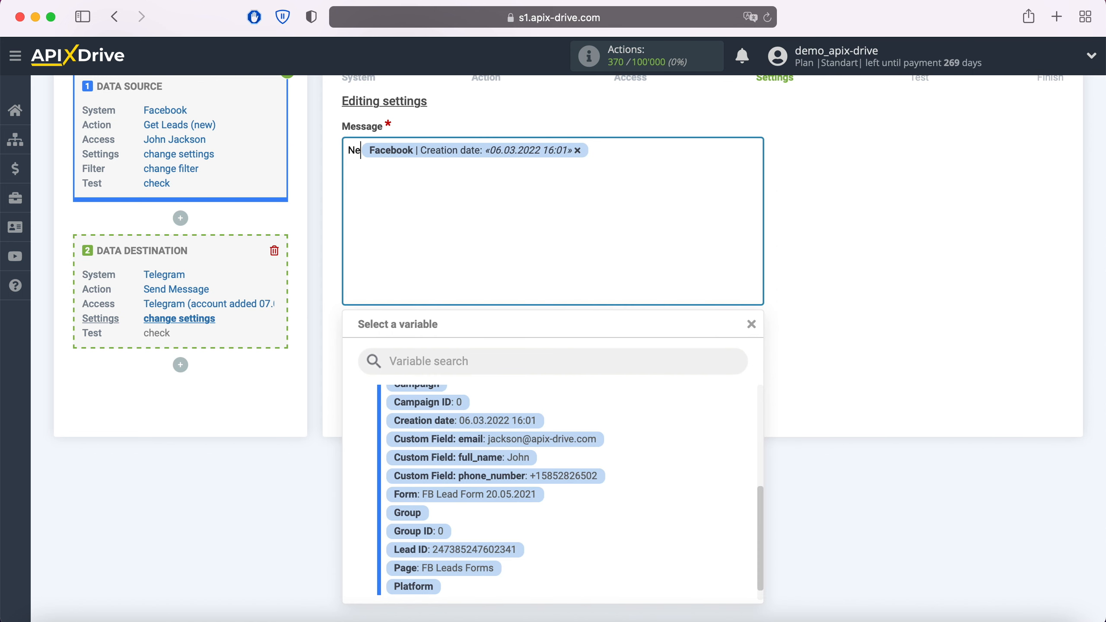
text(Lead from Faceb)
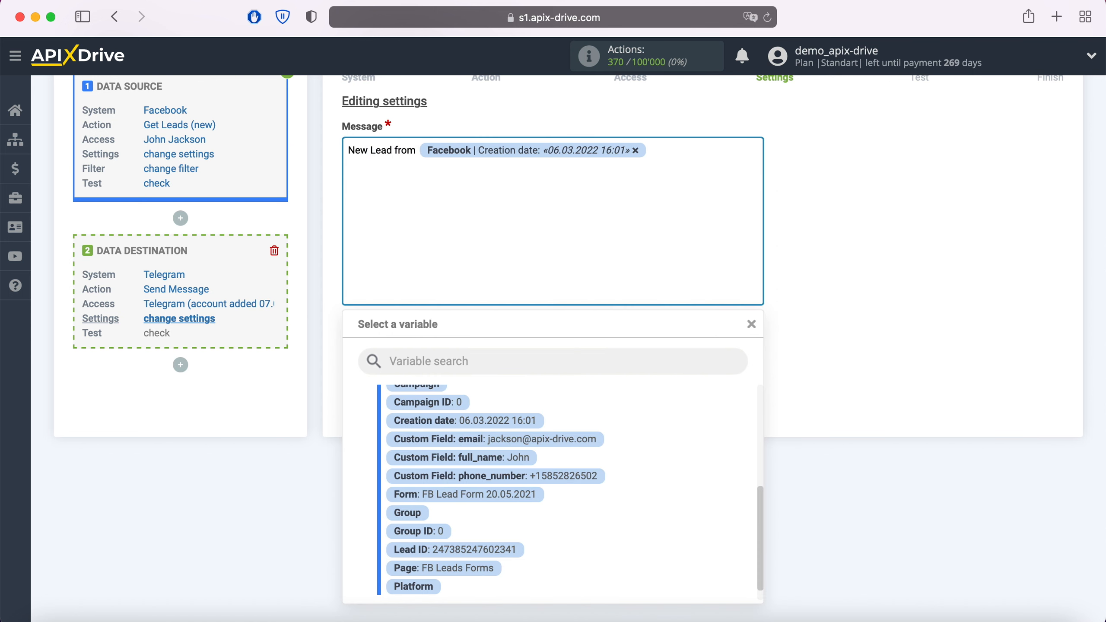
text(ook)
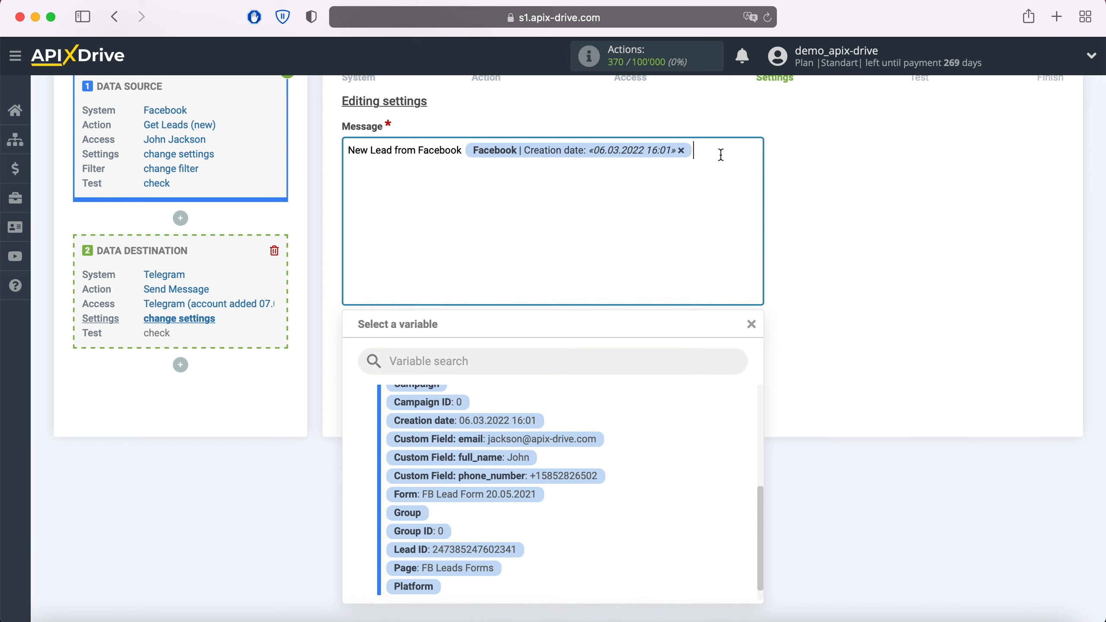
- Add a "Name" line with the full_name variable and an "Email" line with the email variable to the message
key(Return)
text(Name)
click(493, 467)
key(Return)
text(Email)
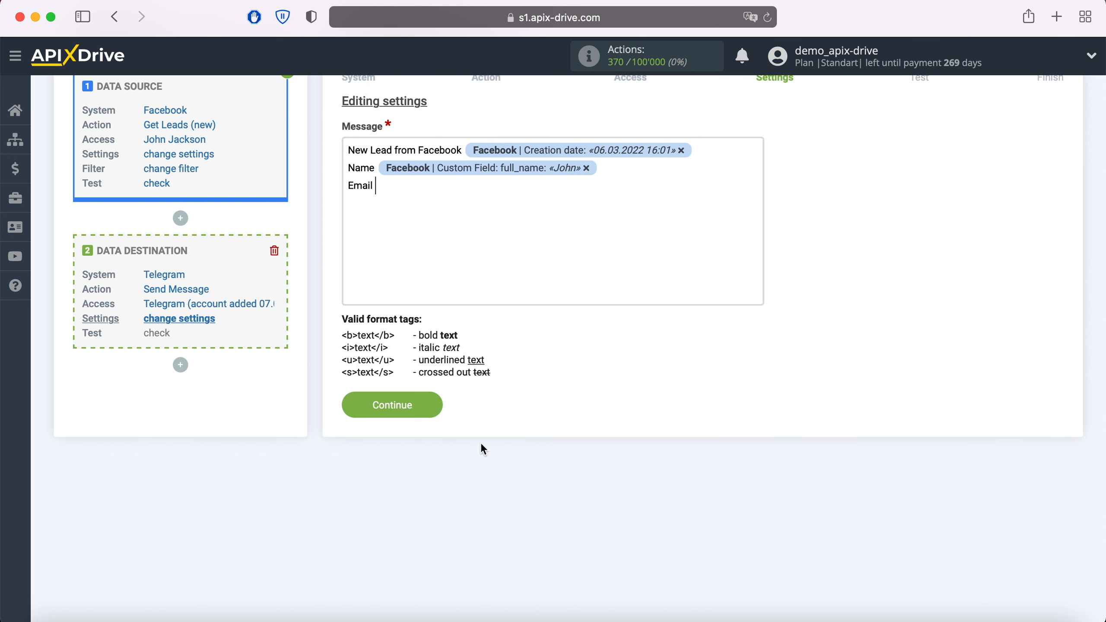
click(446, 182)
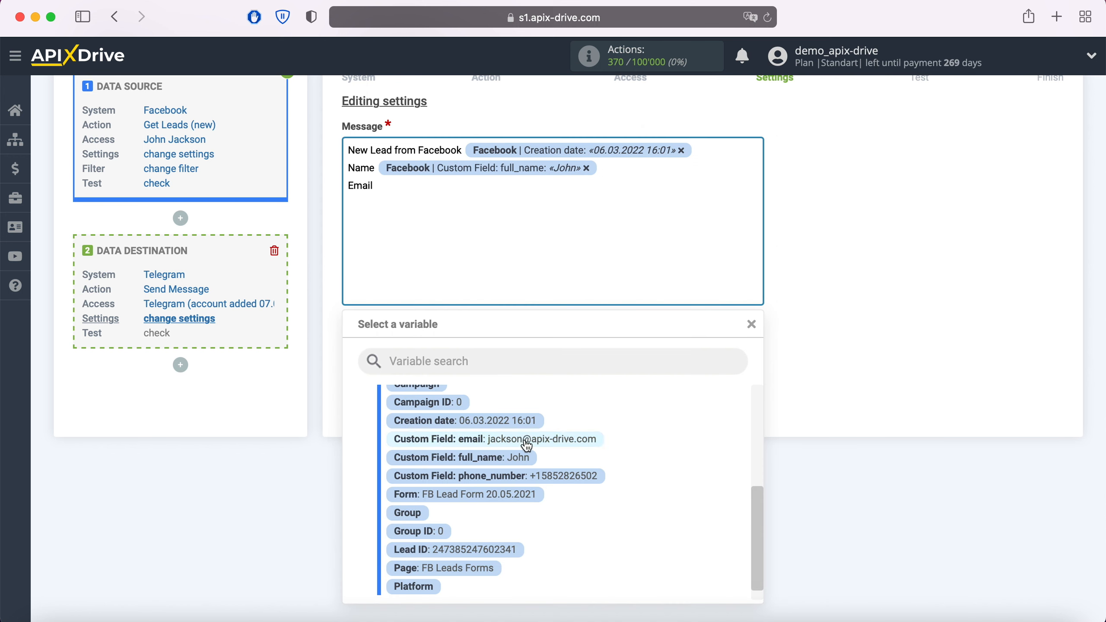
click(506, 376)
- Add a "Phone" line with the phone_number variable and a "Page" line with the Page variable to the message
key(Return)
text(Phone)
click(450, 214)
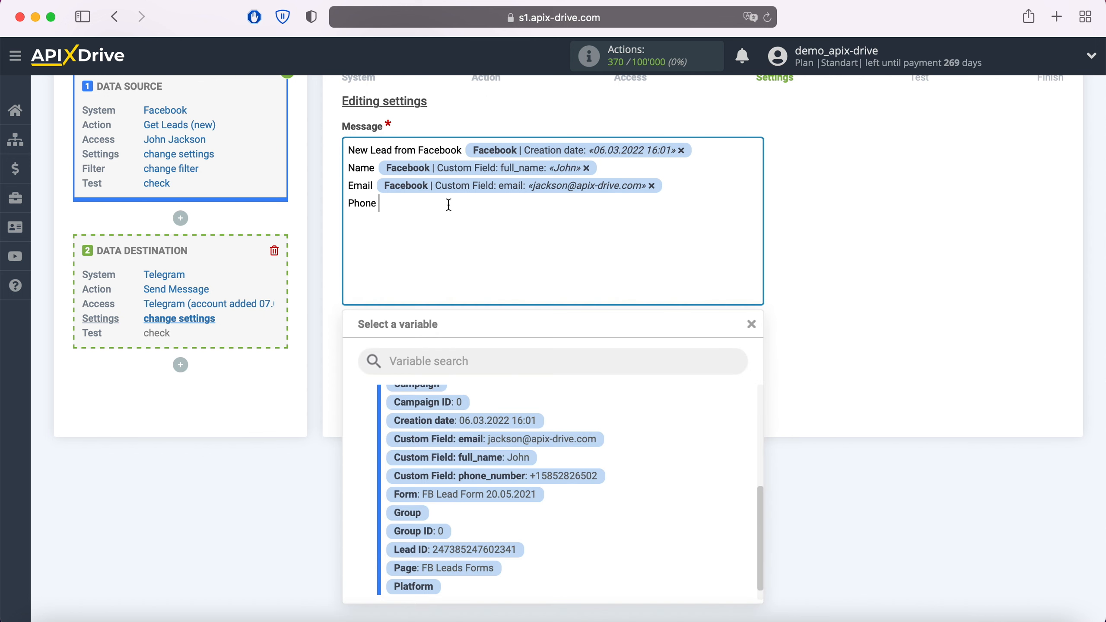
click(563, 477)
key(Return)
text(Page)
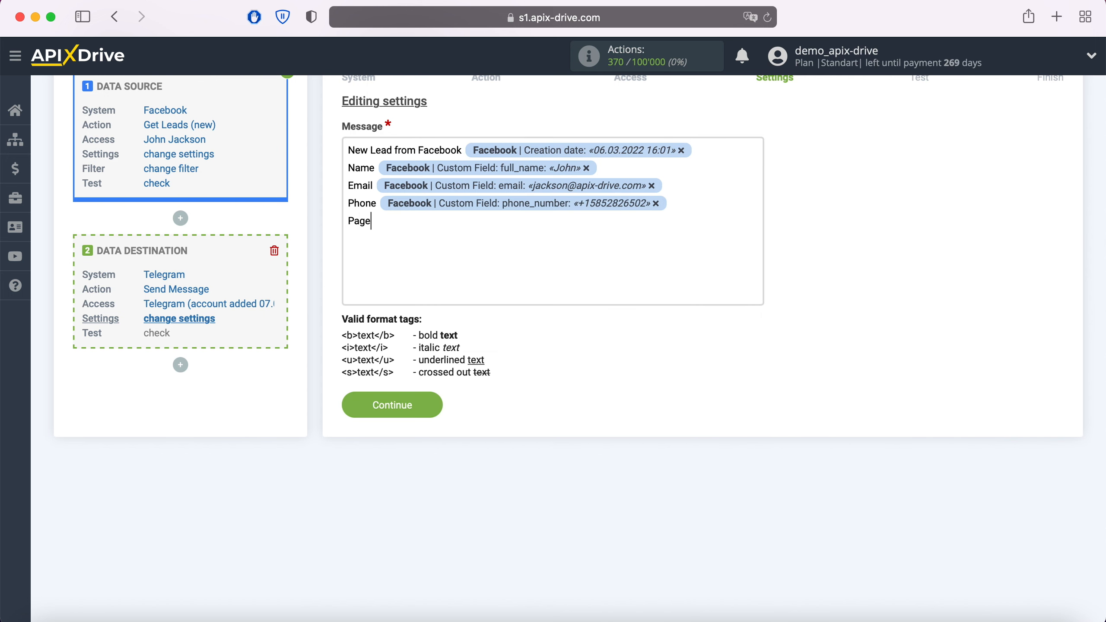
click(415, 224)
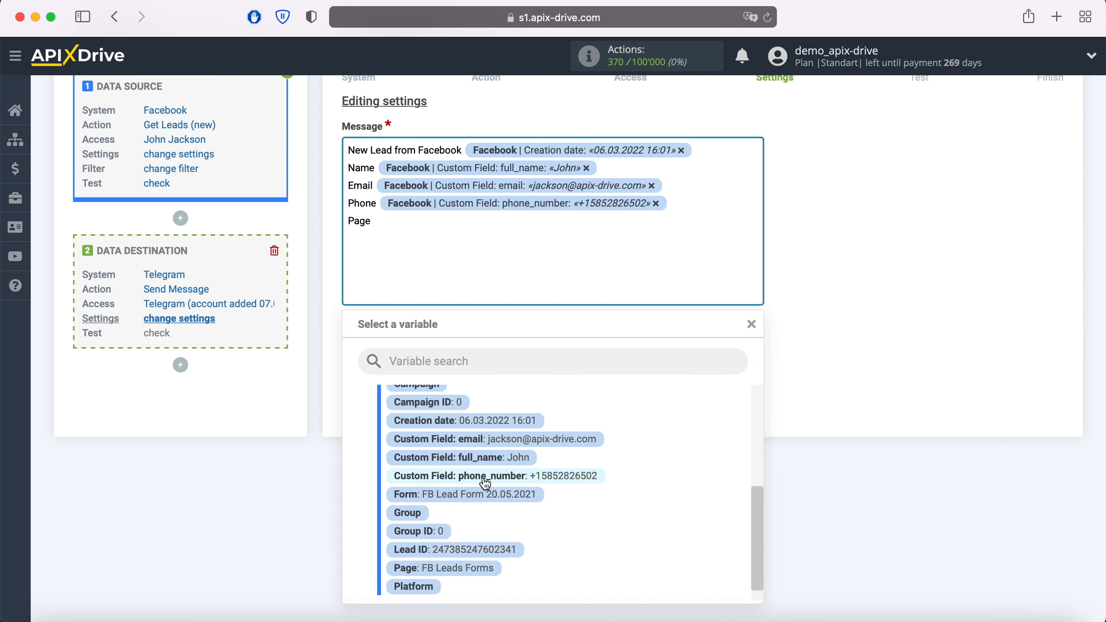
scroll(540, 529, down, 1)
click(497, 550)
- Add a "Form" line with the Facebook Form variable to the message and continue to the test stage
key(Return)
text(Form)
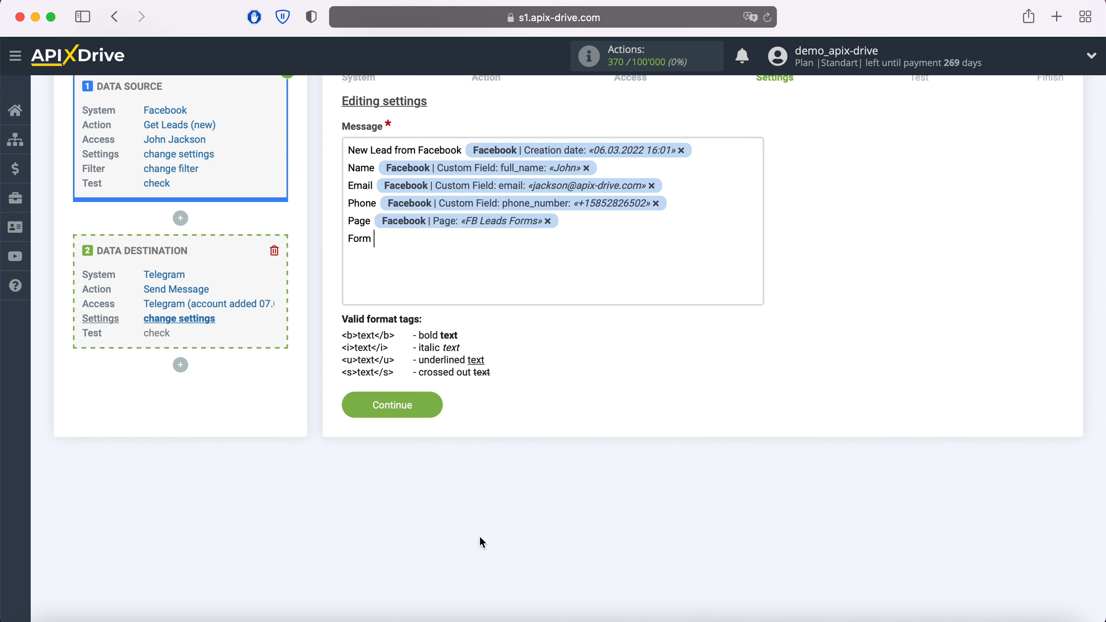
click(417, 241)
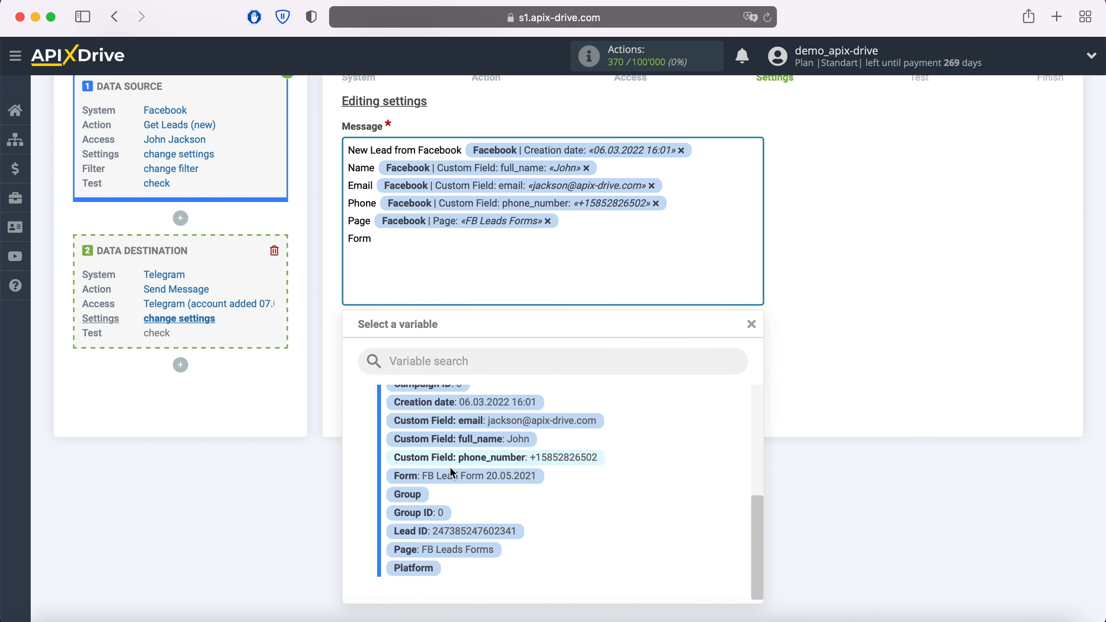
click(514, 477)
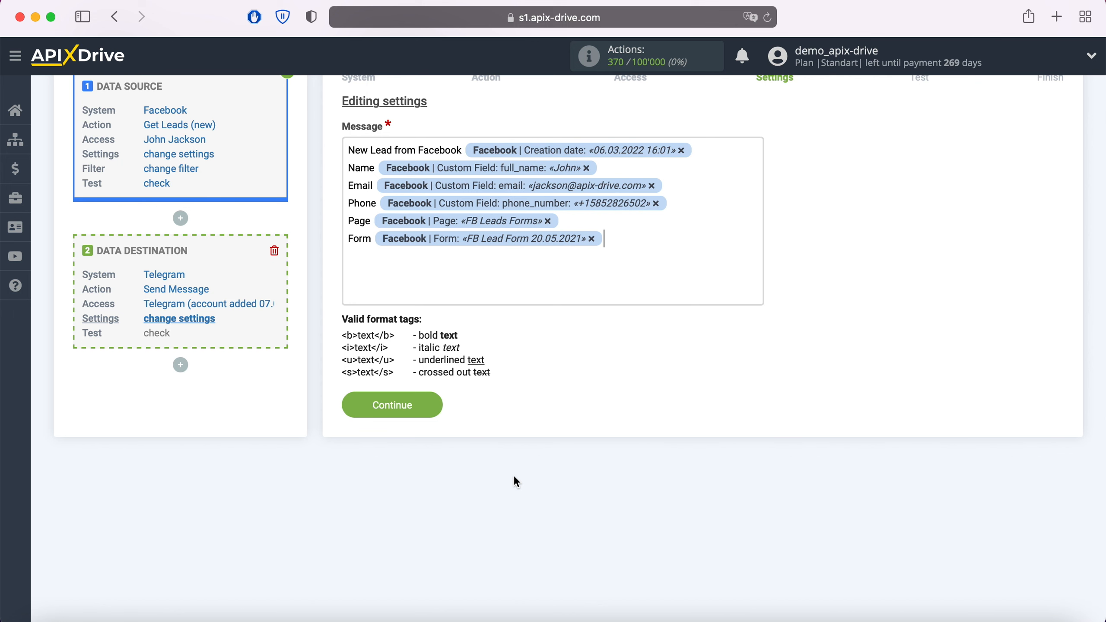
click(428, 405)
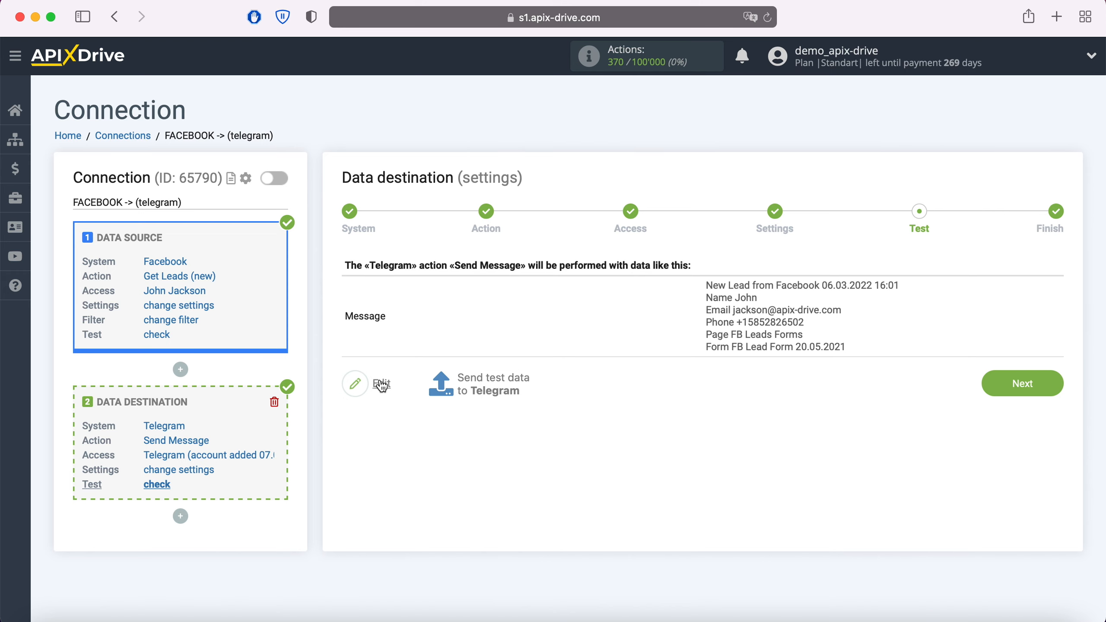
- Send test data to Telegram, then finish the destination setup by enabling automatic updates for the connection
click(503, 378)
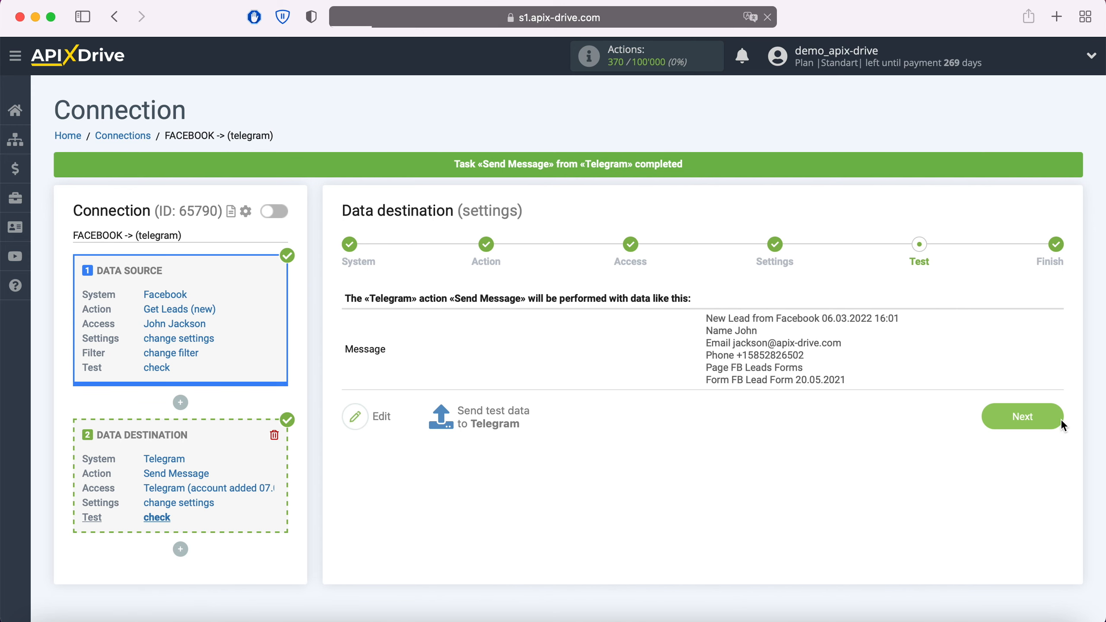
click(1061, 419)
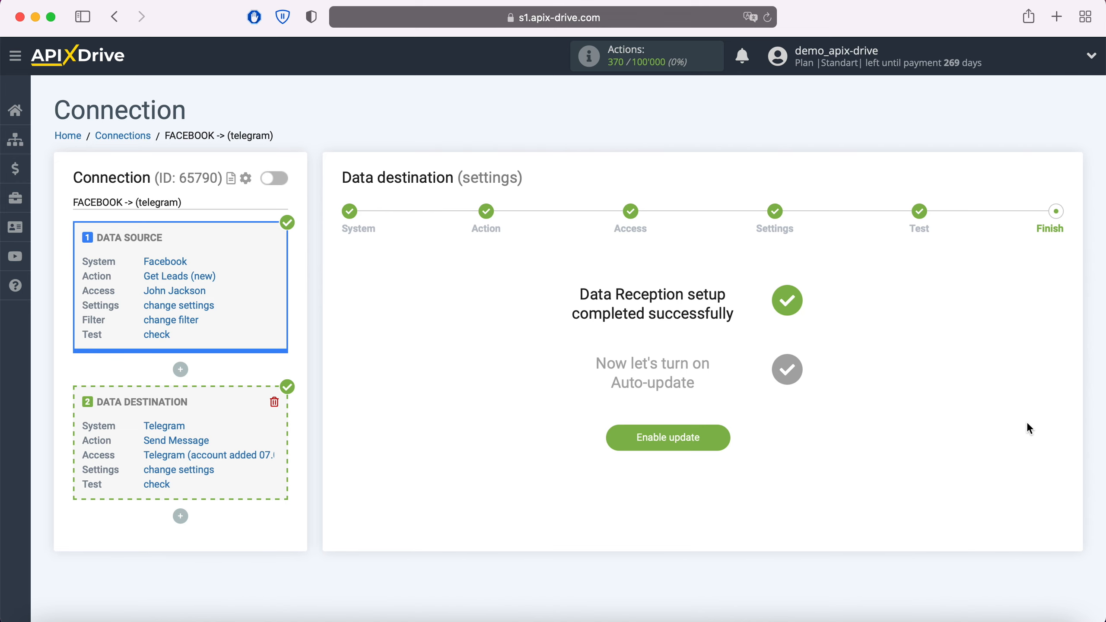
click(719, 436)
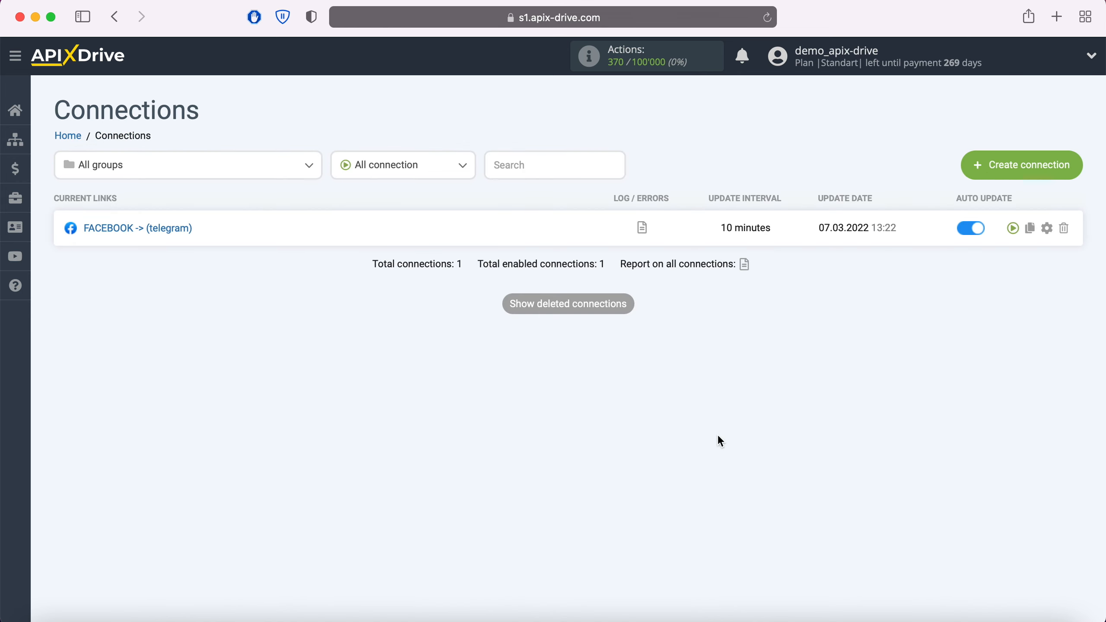
- Set the update interval of the FACEBOOK -> (telegram) connection to 5 minutes and save its setup
click(1047, 228)
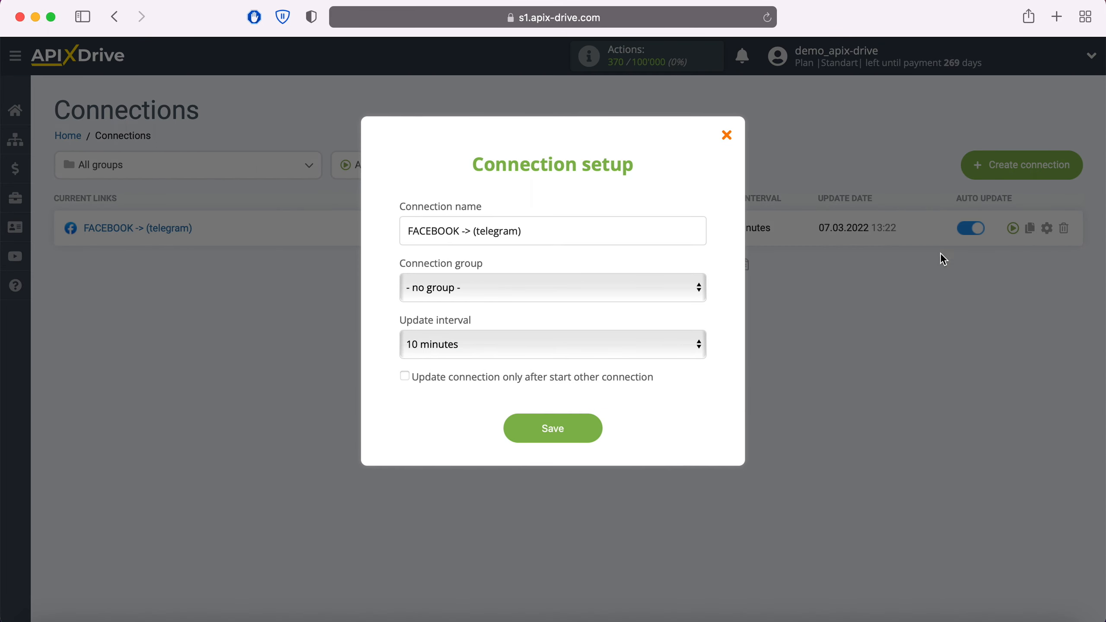
click(682, 345)
click(591, 323)
click(592, 428)
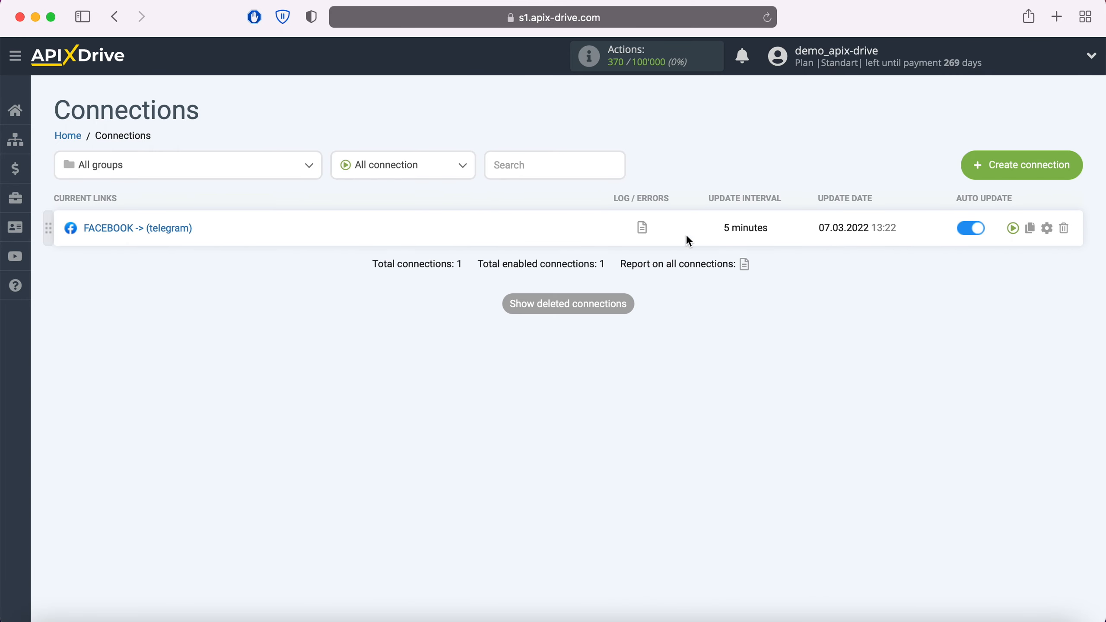